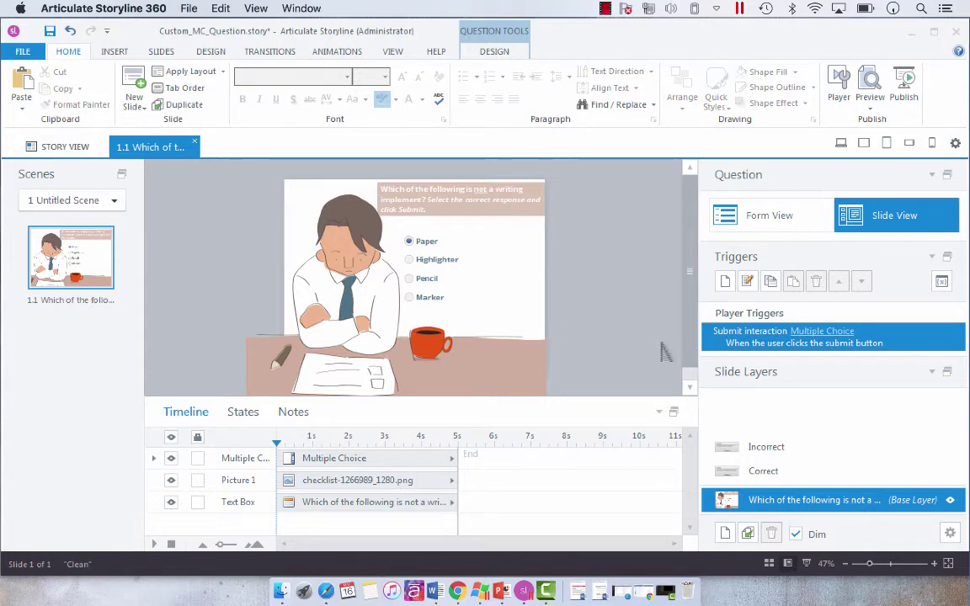
- Review the default Correct and Incorrect feedback layers, then return to the base layer
left_click(763, 471)
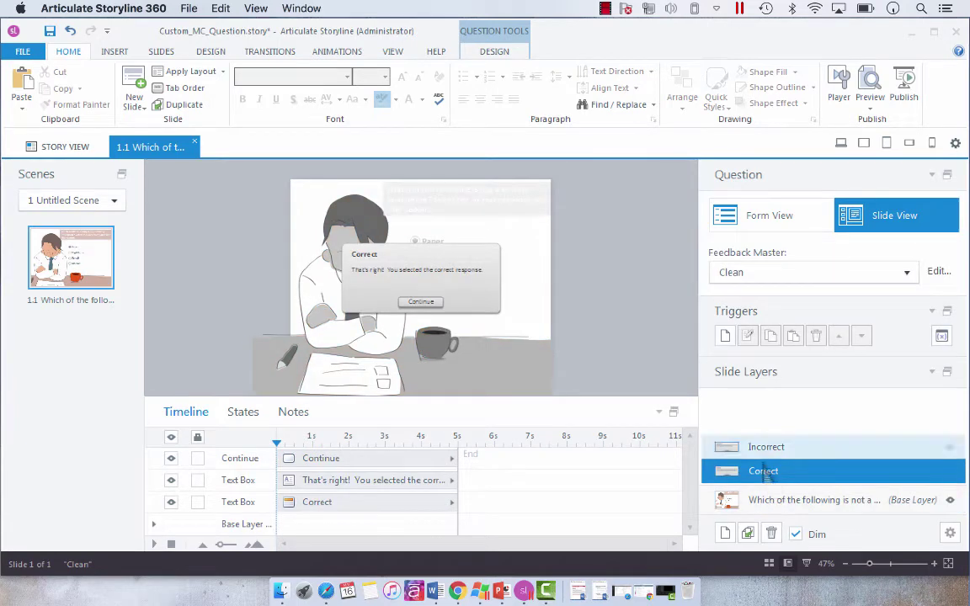
key("Up")
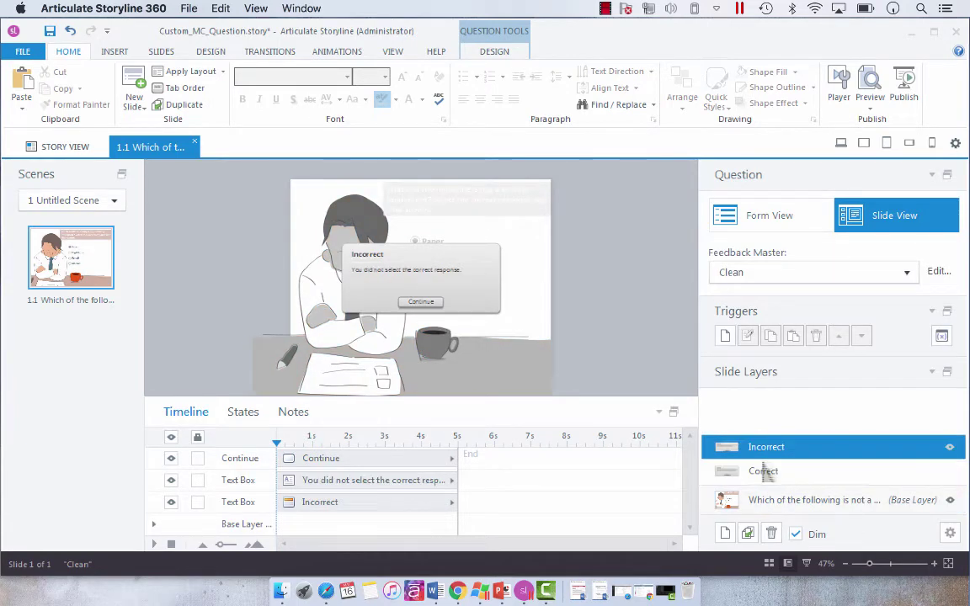
key("Down")
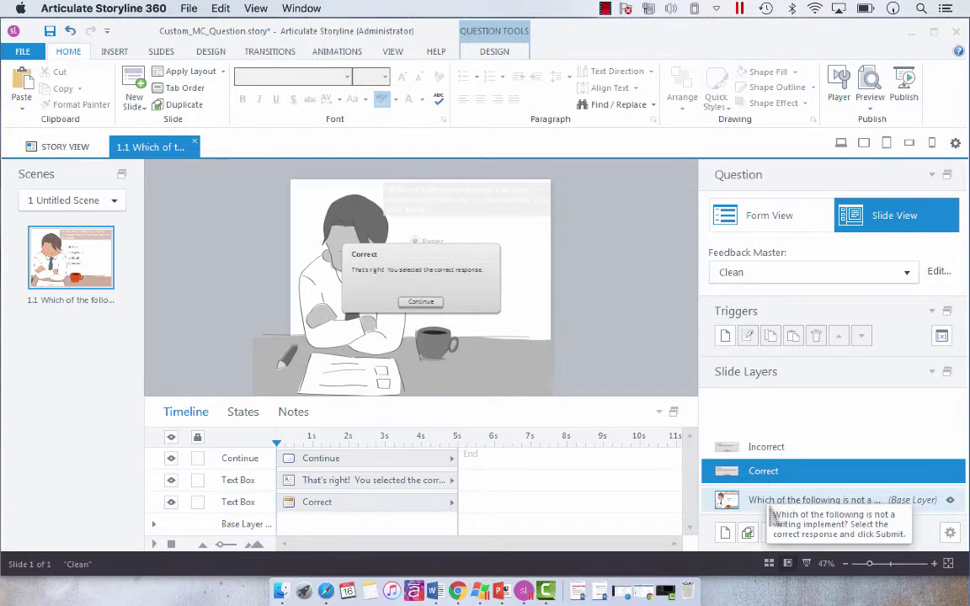
left_click(770, 505)
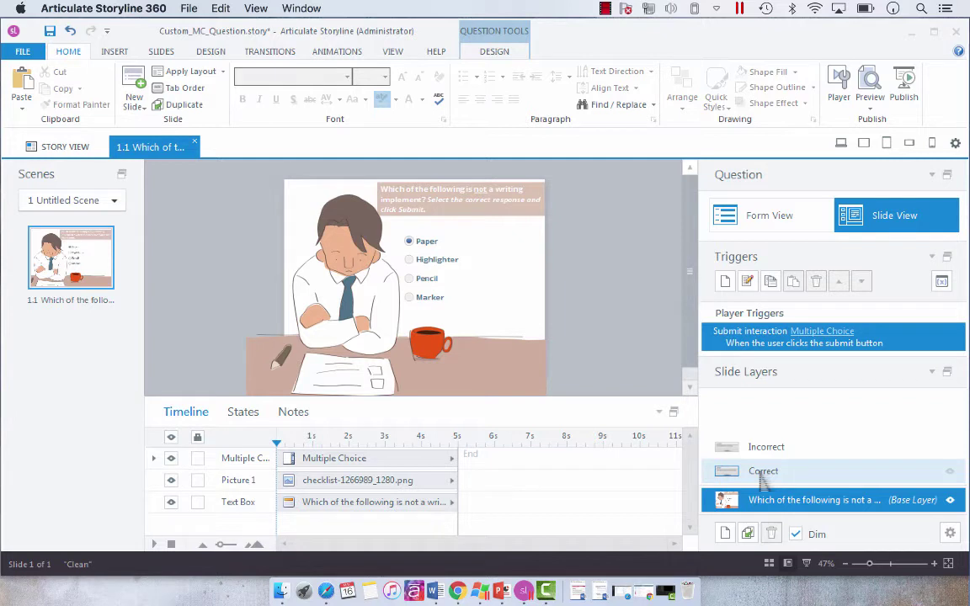
left_click(763, 476)
left_click(760, 448)
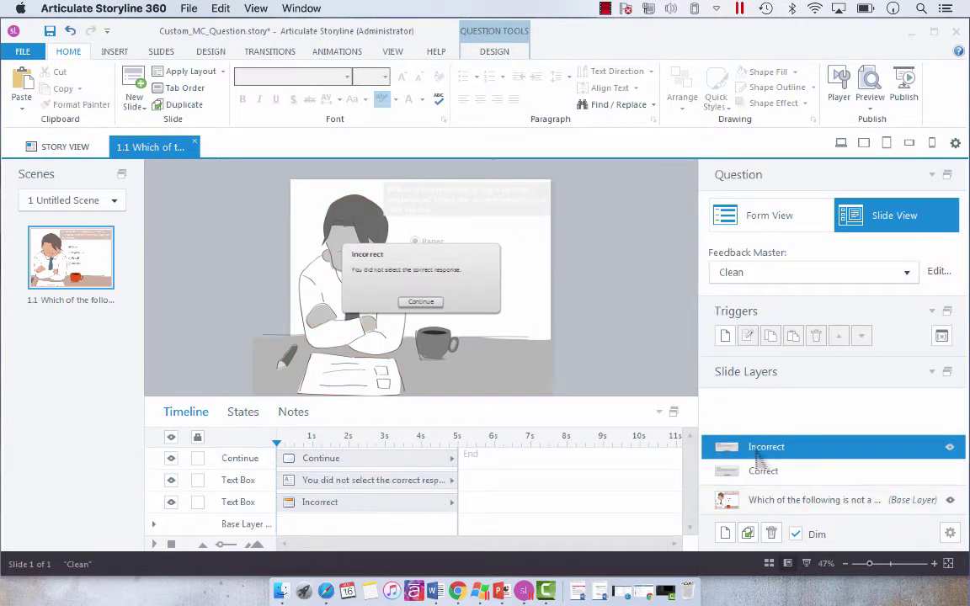
left_click(768, 501)
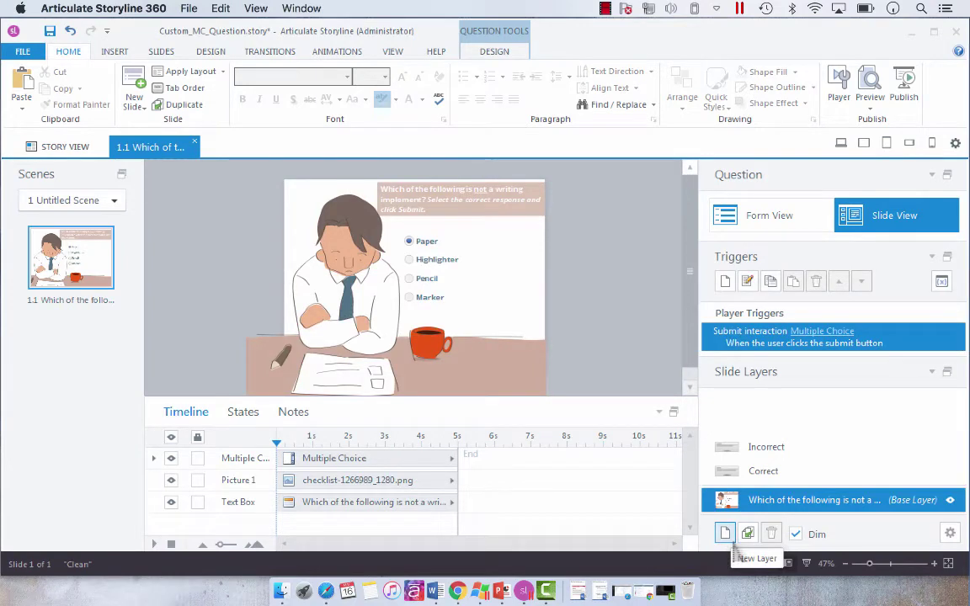
- Add a new blank slide layer and rename the original Correct layer to Correct1
left_click(729, 538)
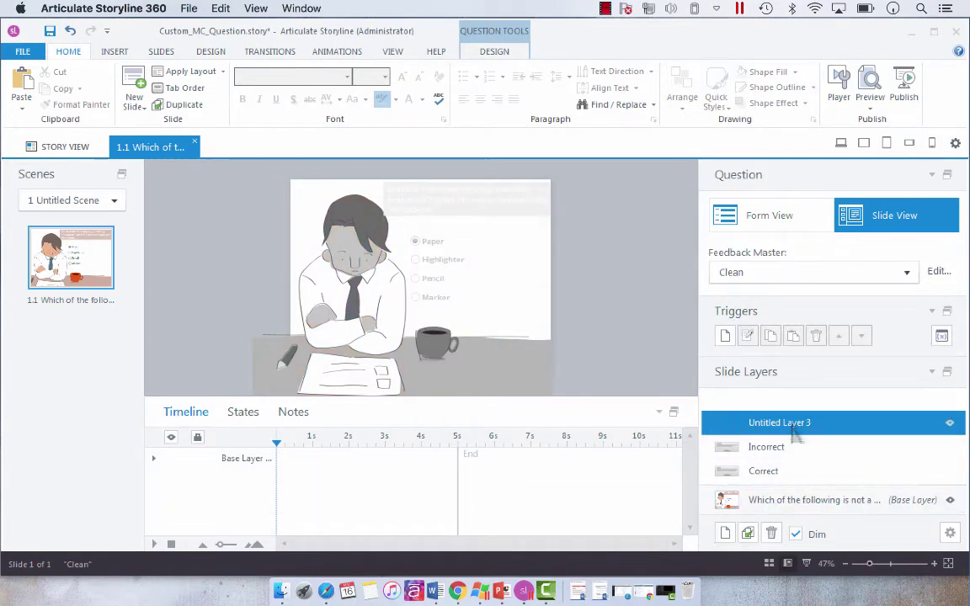
double_click(785, 480)
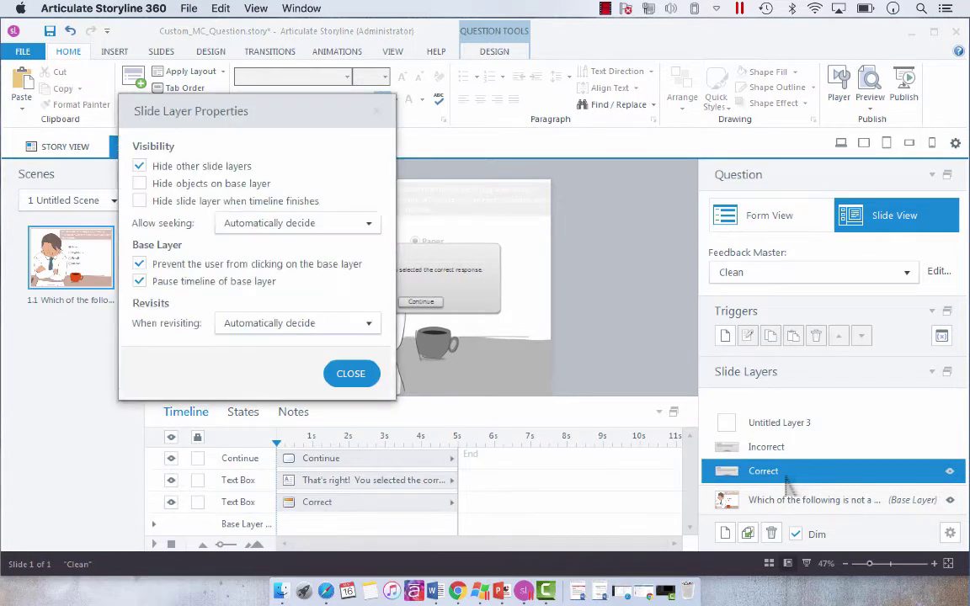
left_click(353, 376)
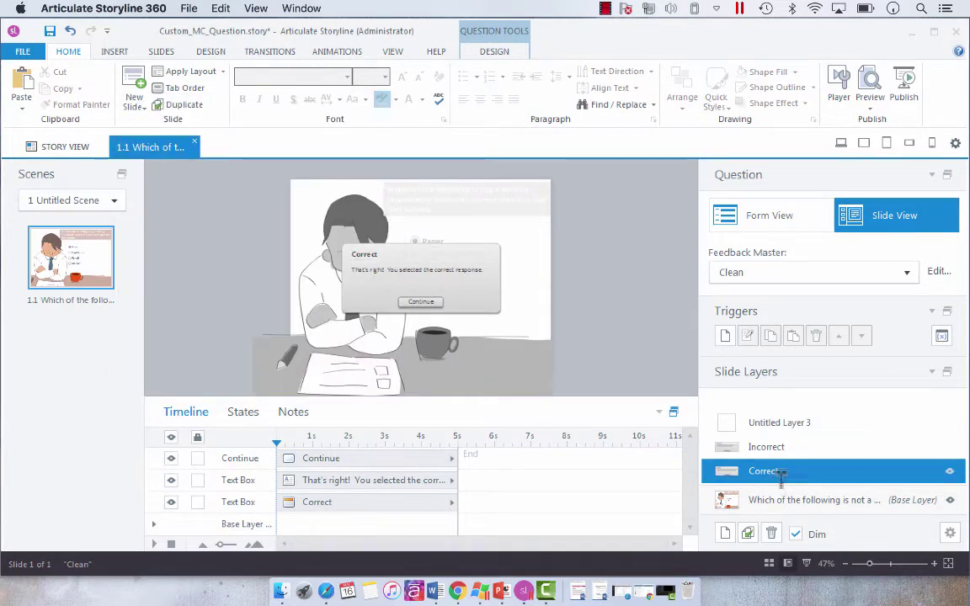
double_click(781, 475)
left_click(797, 474)
type("1")
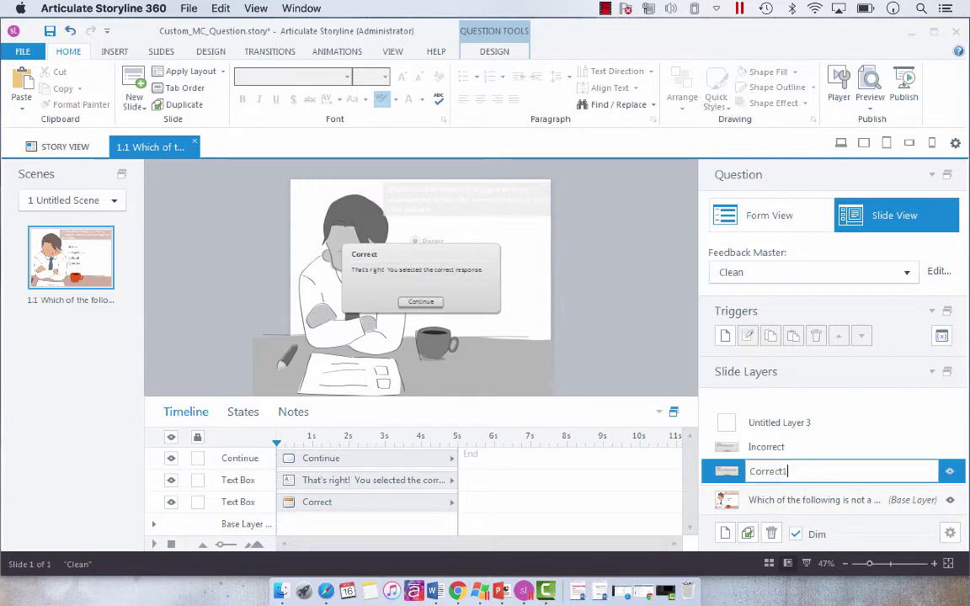
left_click(796, 450)
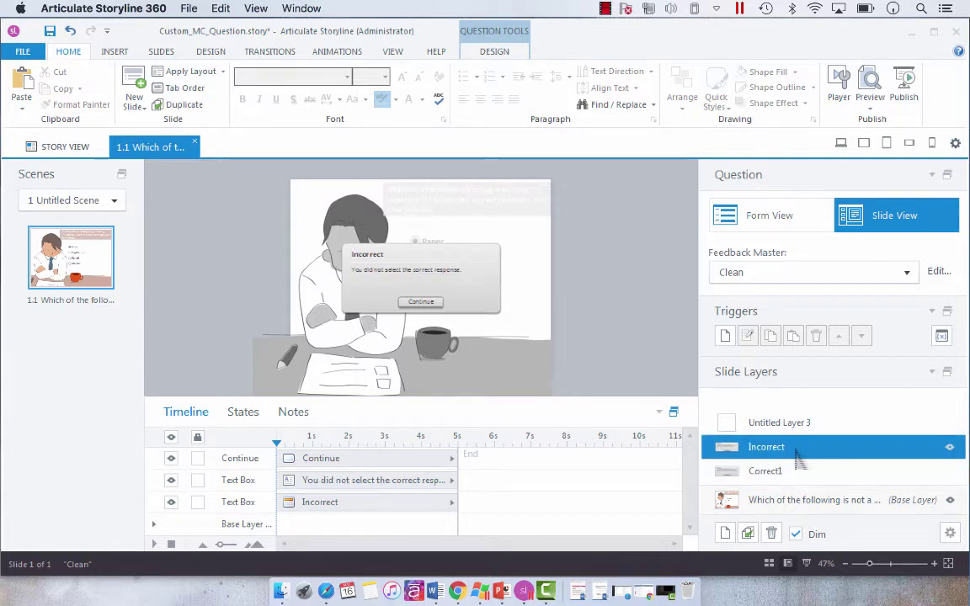
- Rename the original Incorrect layer to Incorrect1
left_click(950, 533)
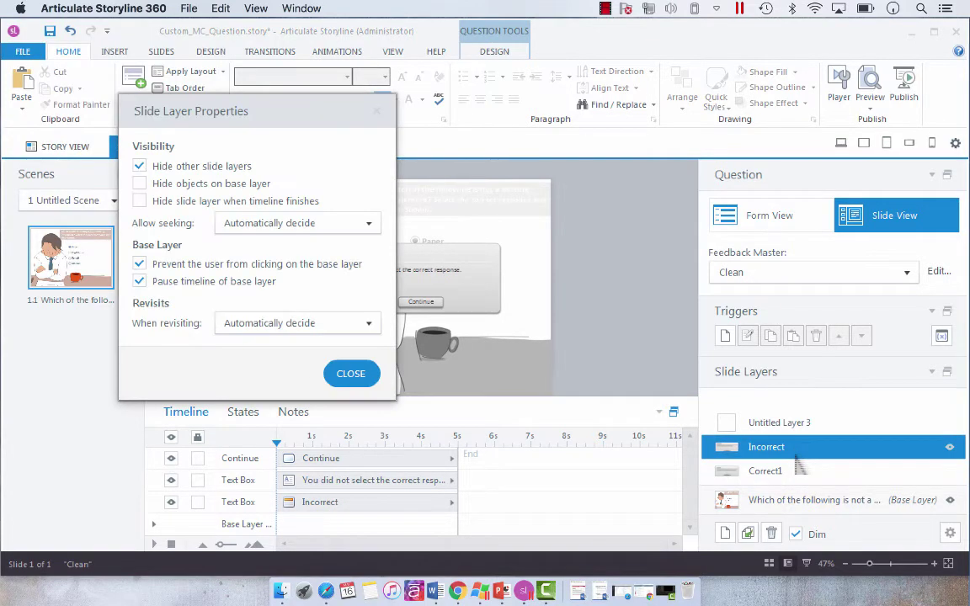
left_click(351, 372)
left_click(351, 372)
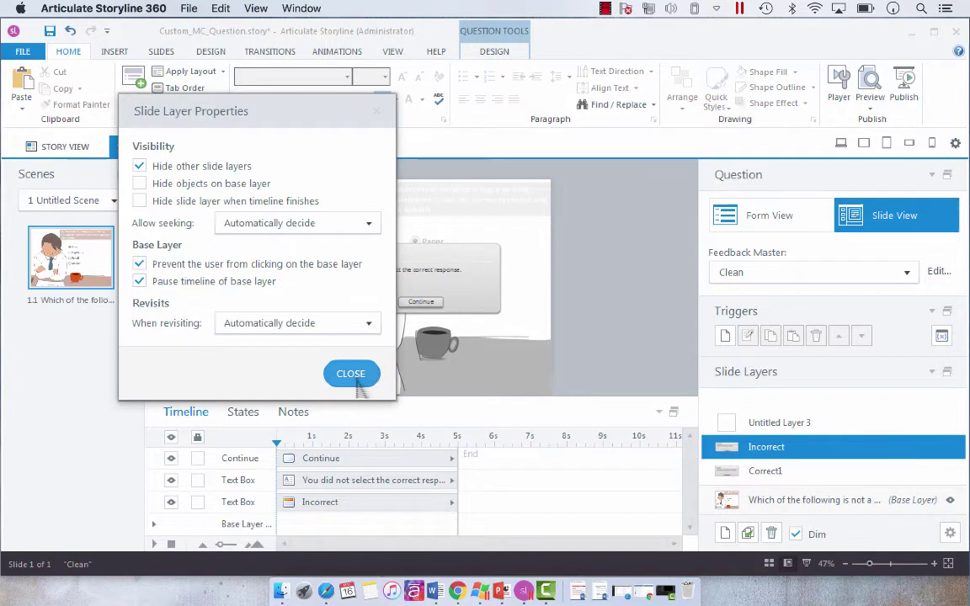
left_click(351, 372)
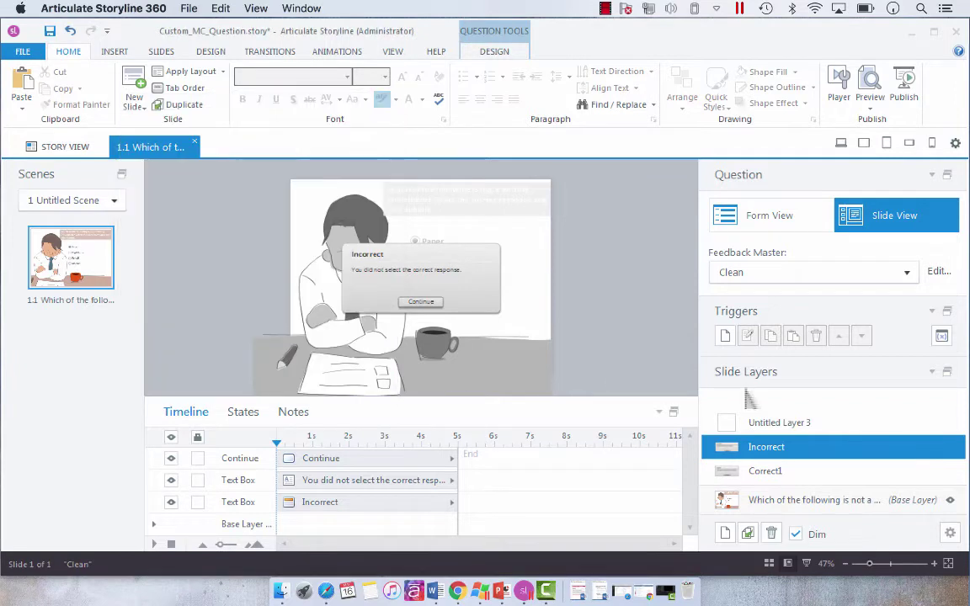
right_click(788, 448)
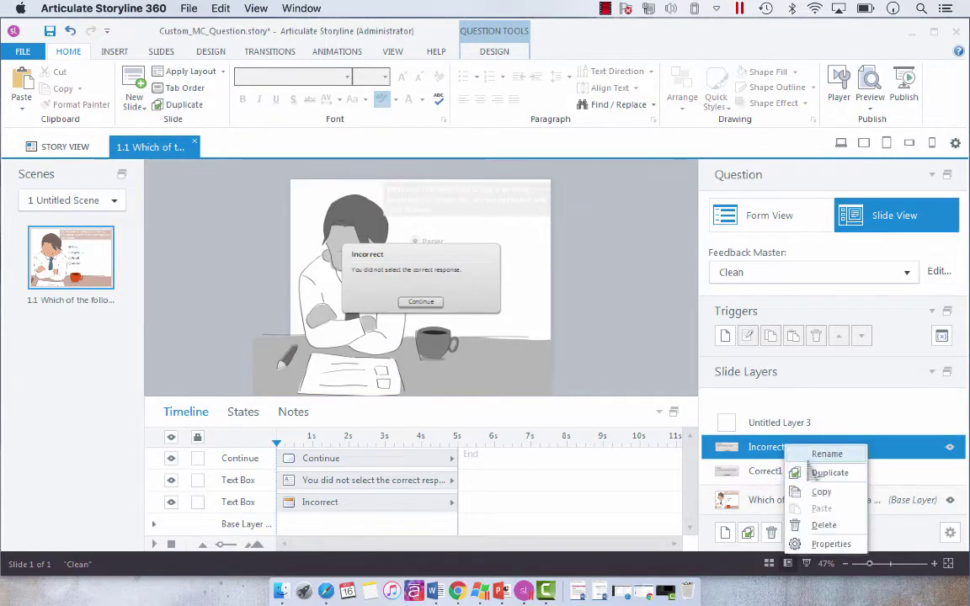
left_click(812, 454)
left_click(807, 448)
type("1")
key("Return")
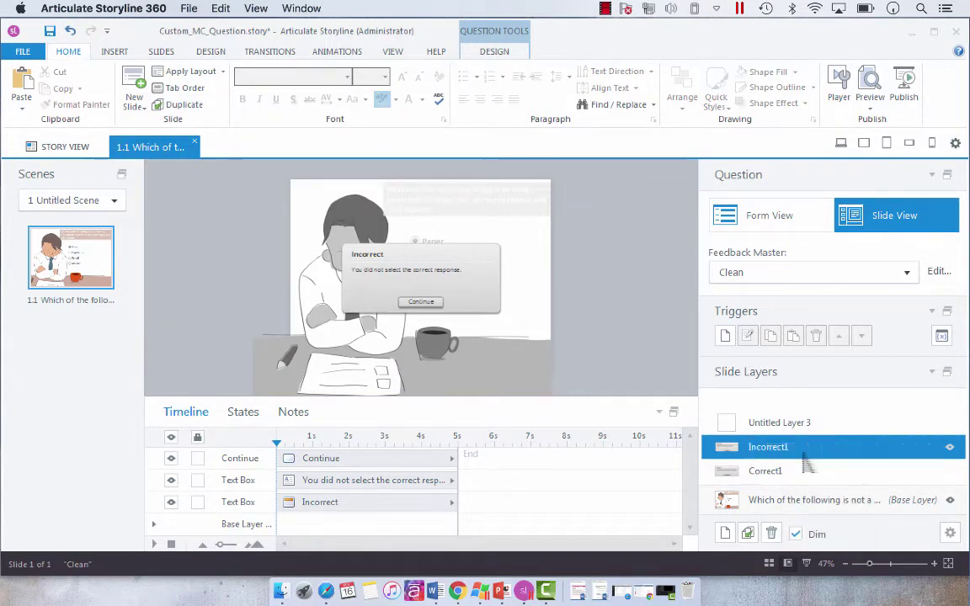
- Name the new untitled layer Correct
left_click(772, 429)
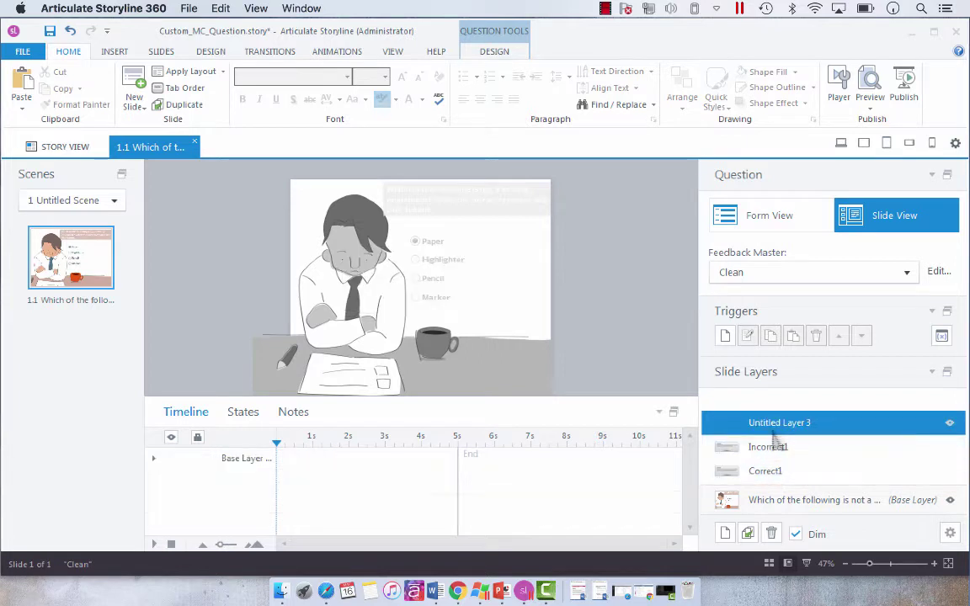
double_click(785, 423)
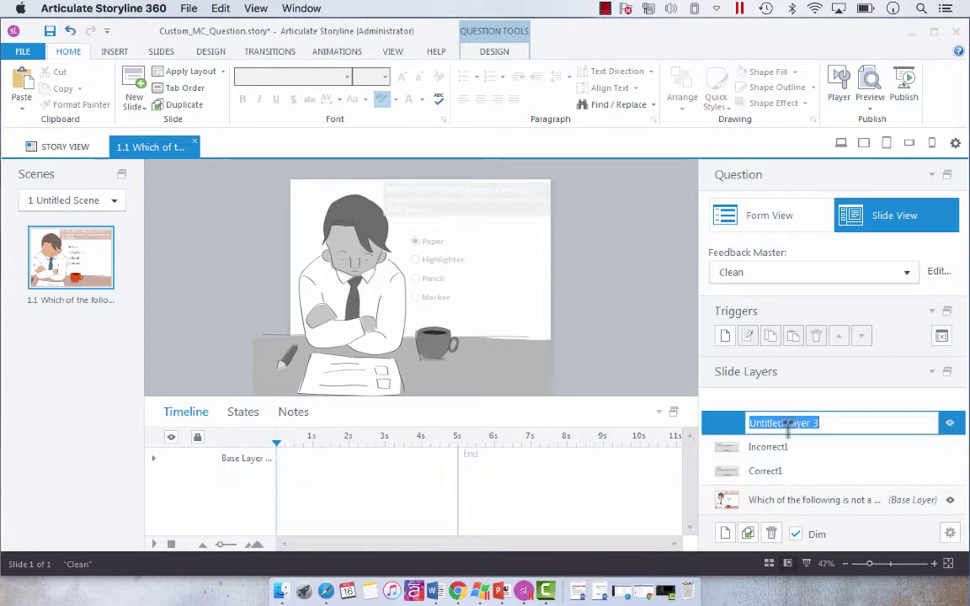
type("Correct")
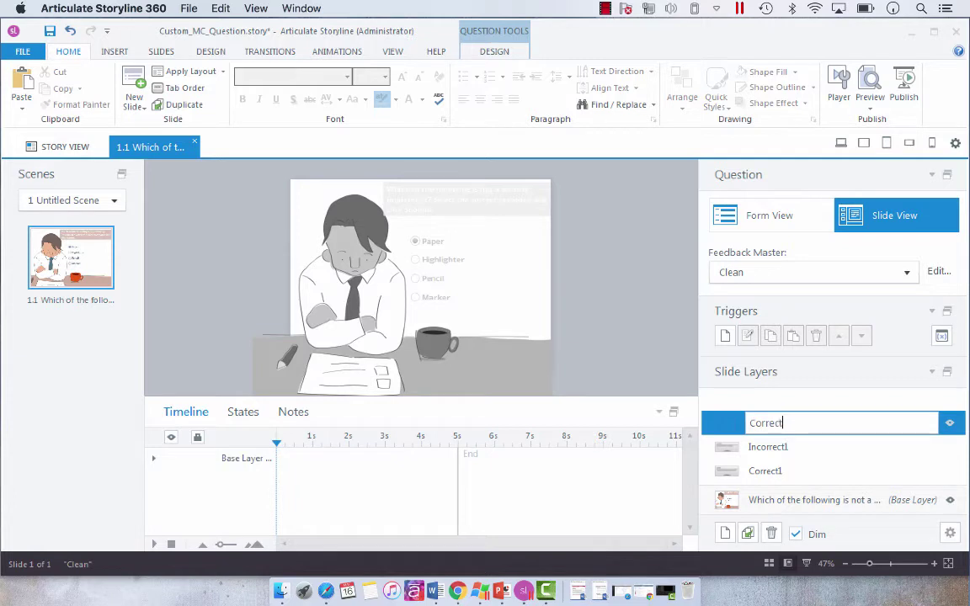
key("Return")
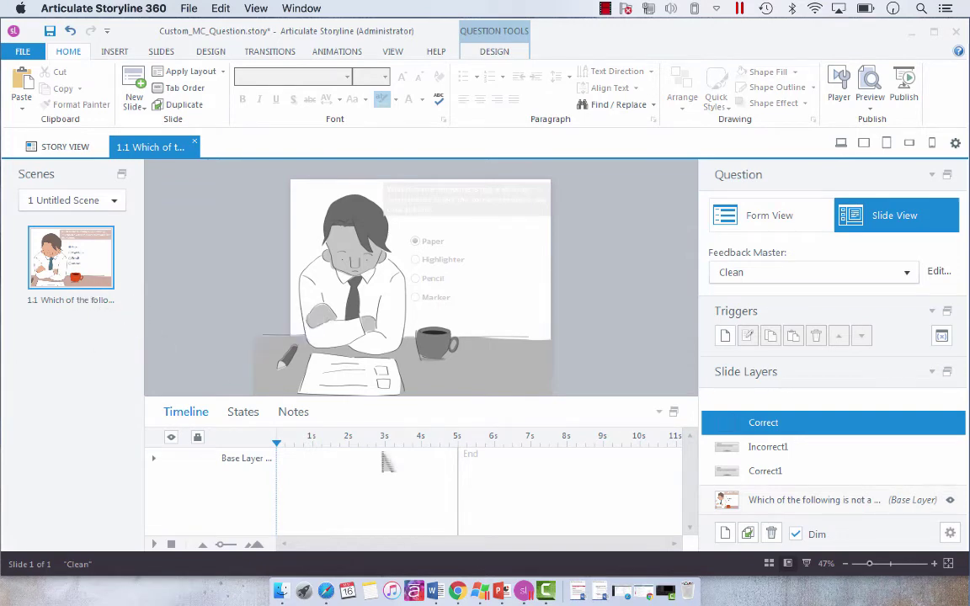
- Undim the base layer and draw a 400 × 208 px rectangle nudged over the answer choices
left_click(794, 534)
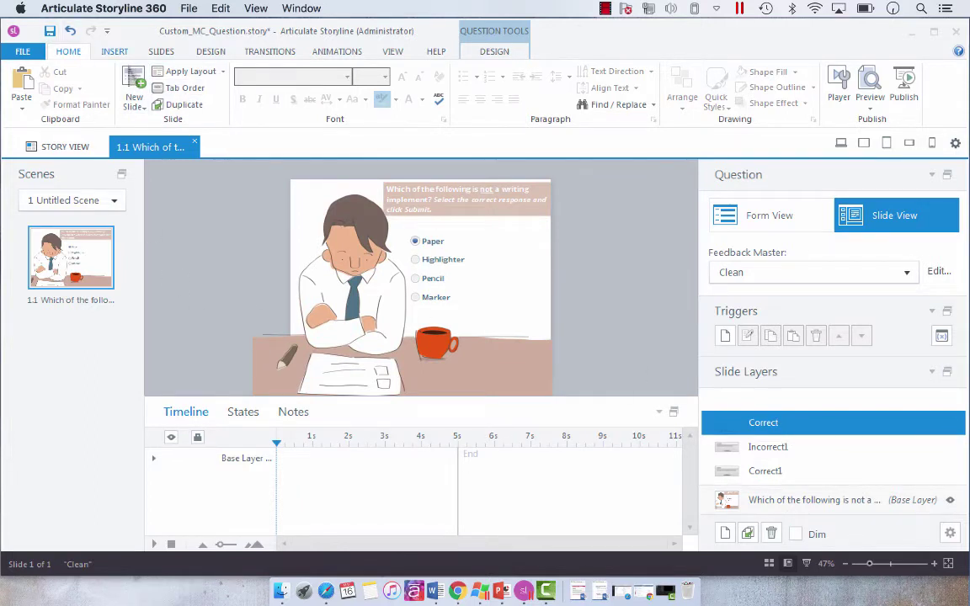
left_click(114, 51)
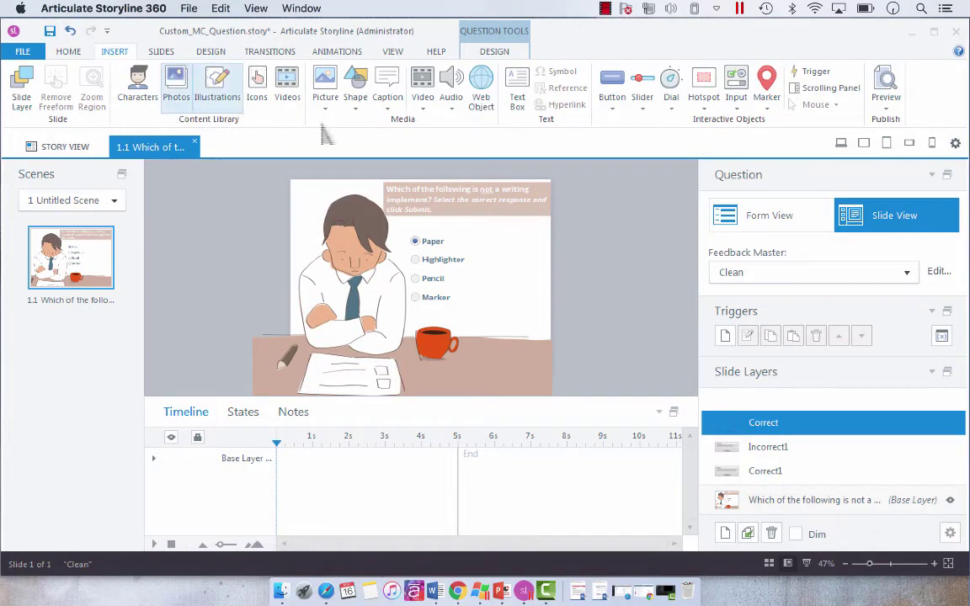
left_click(355, 99)
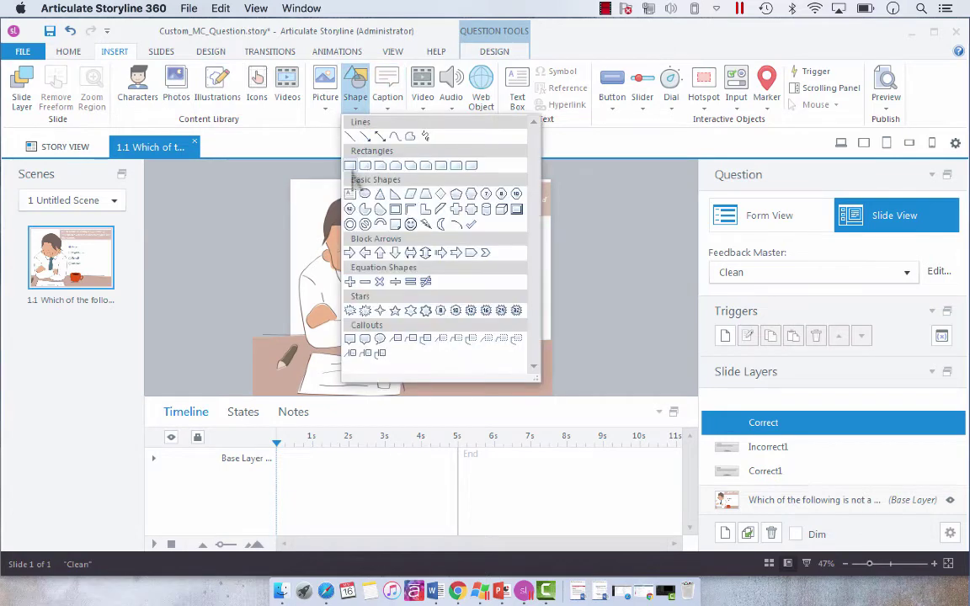
key("Escape")
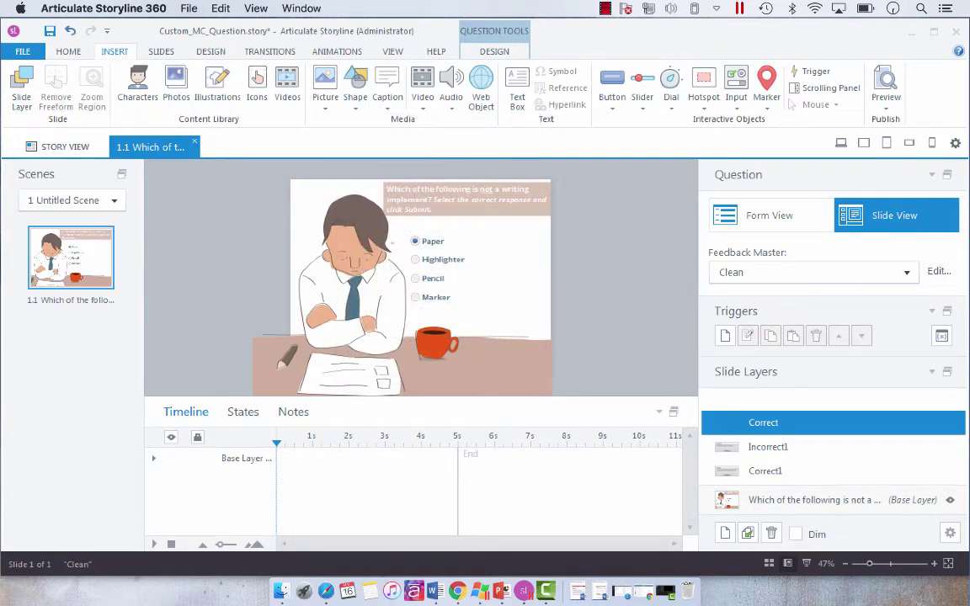
mouse_move(404, 233)
left_mouse_down()
mouse_move(466, 291)
mouse_move(549, 317)
left_mouse_up()
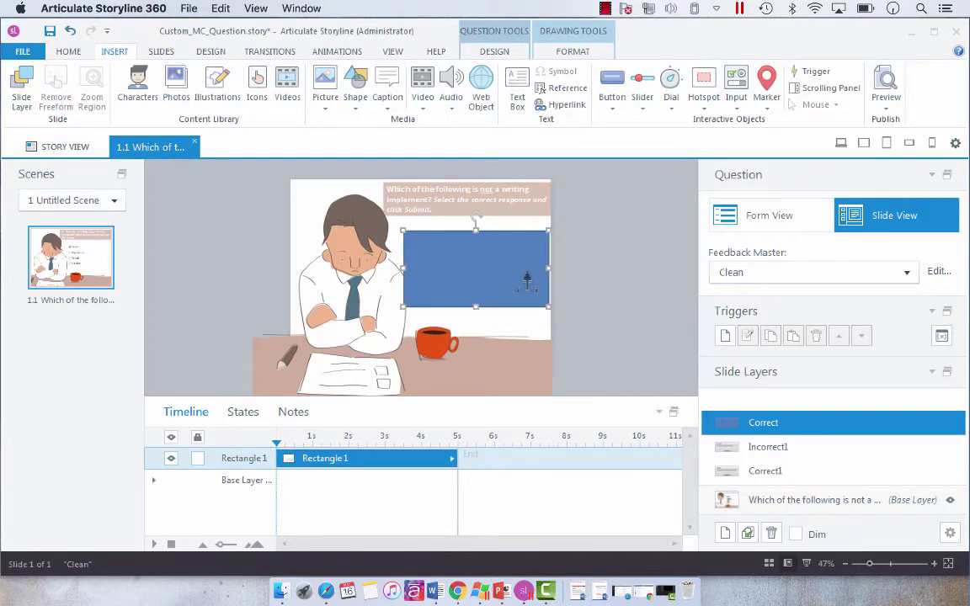
key("Right")
key("Right")
key("Right")
key("Down")
key("Down")
key("Down")
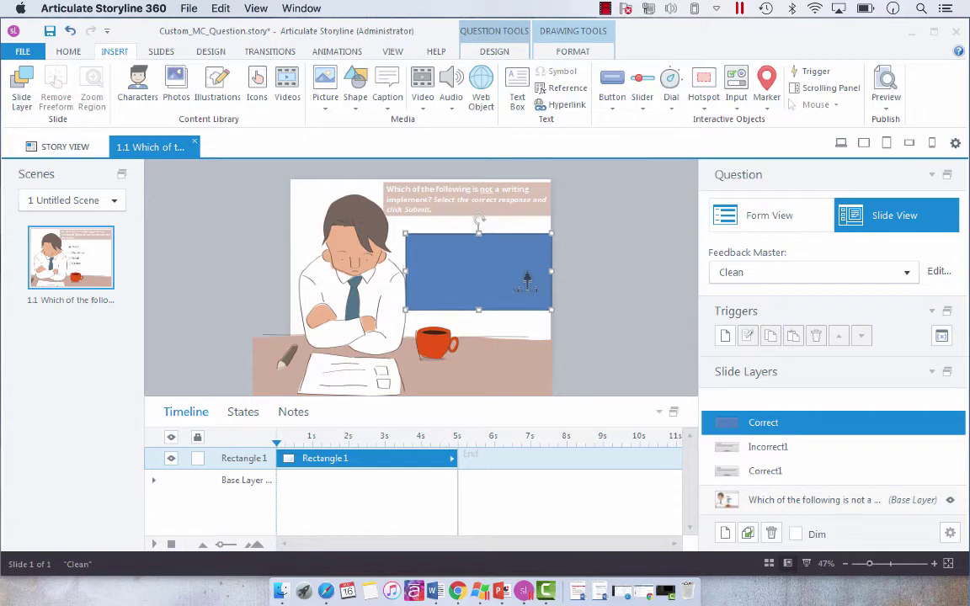
key("Right")
key("Right")
key("Right")
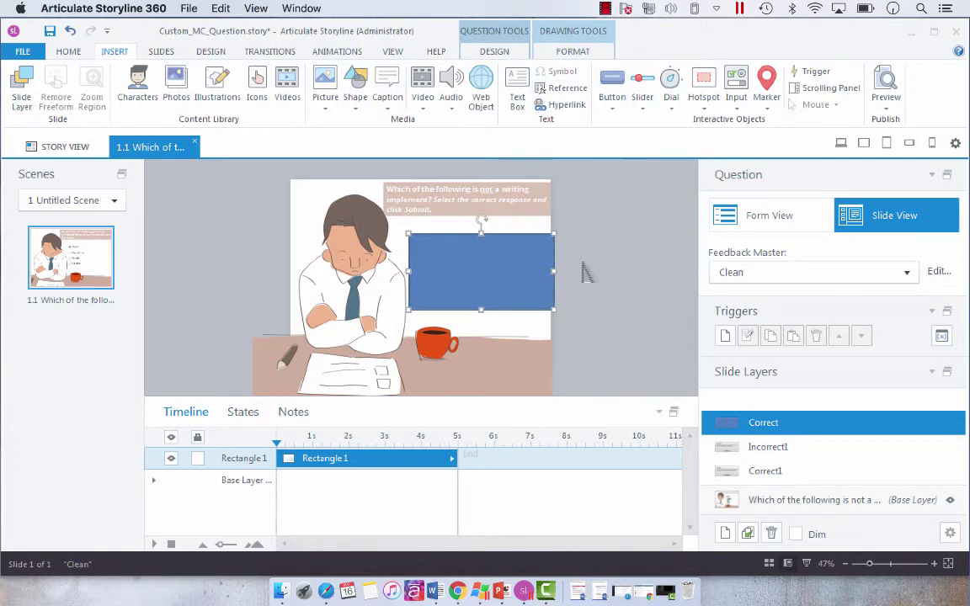
left_click(573, 52)
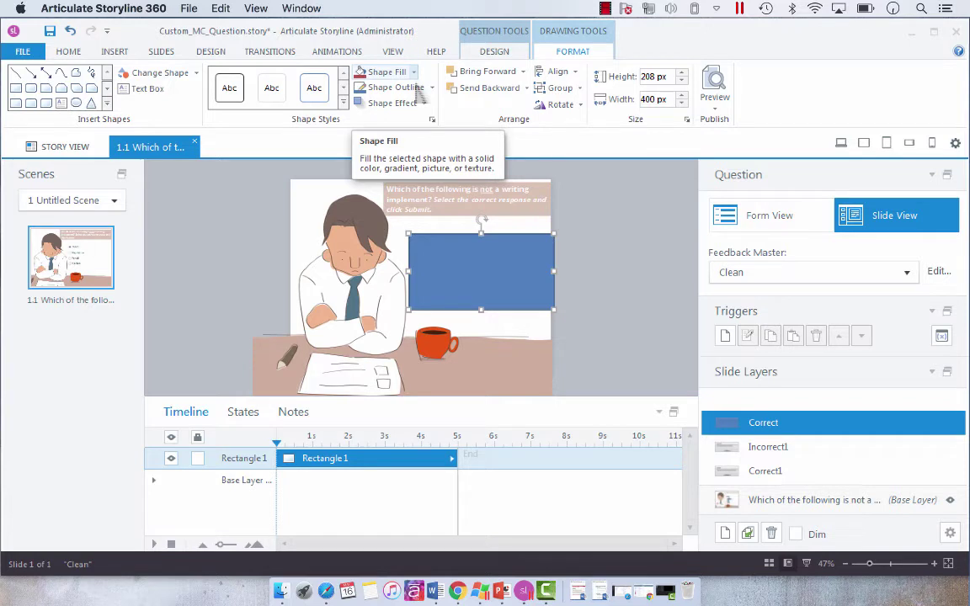
- Try a white fill, an outline colour, then the coffee cup's orange-red as the rectangle fill
left_click(412, 72)
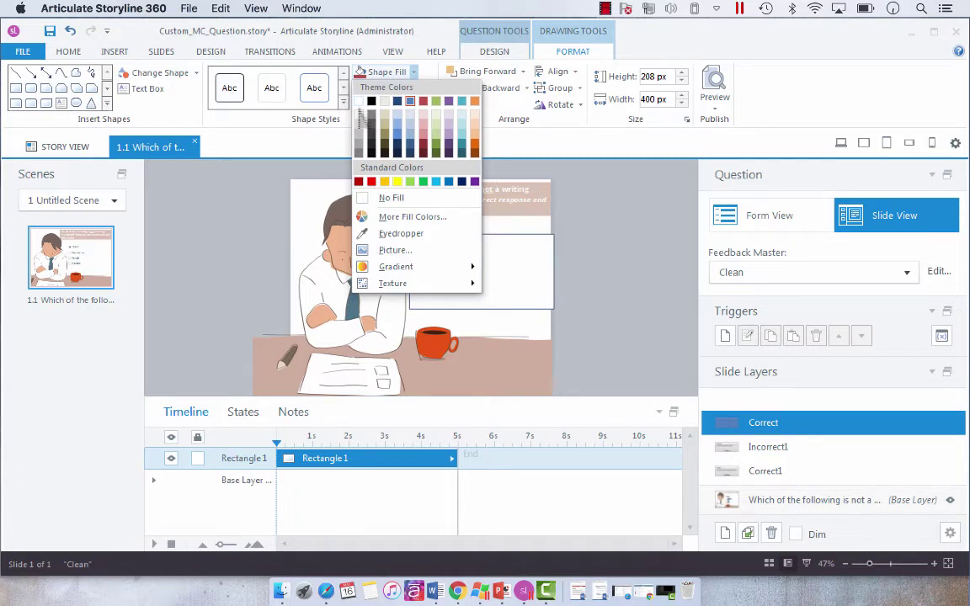
left_click(361, 118)
left_click(395, 88)
left_click(368, 133)
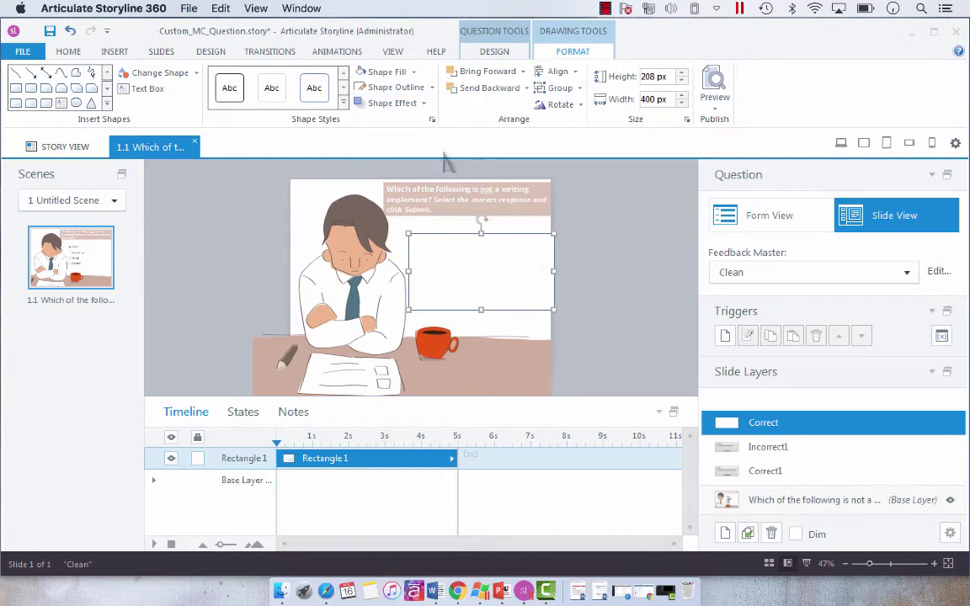
left_click(386, 72)
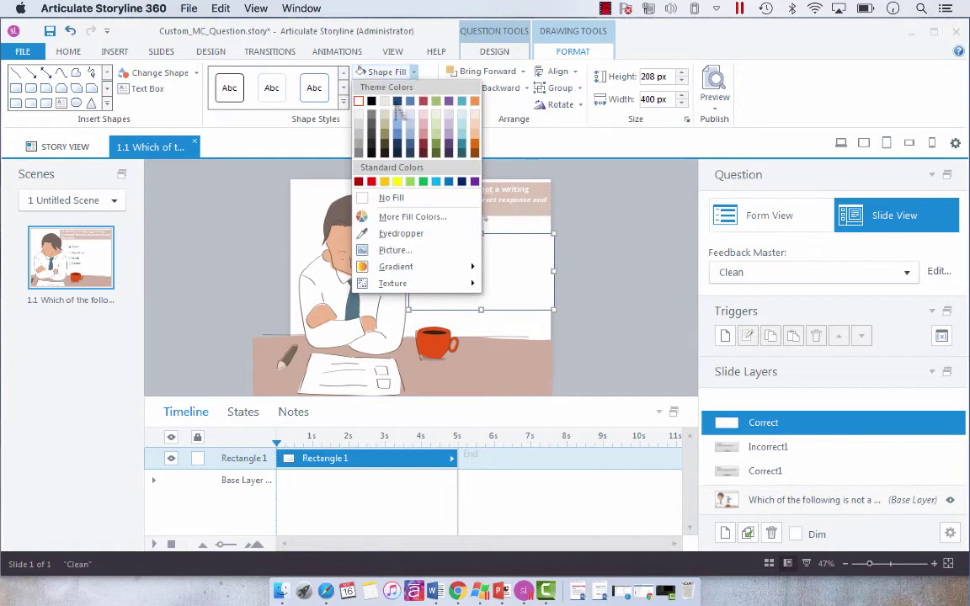
left_click(390, 233)
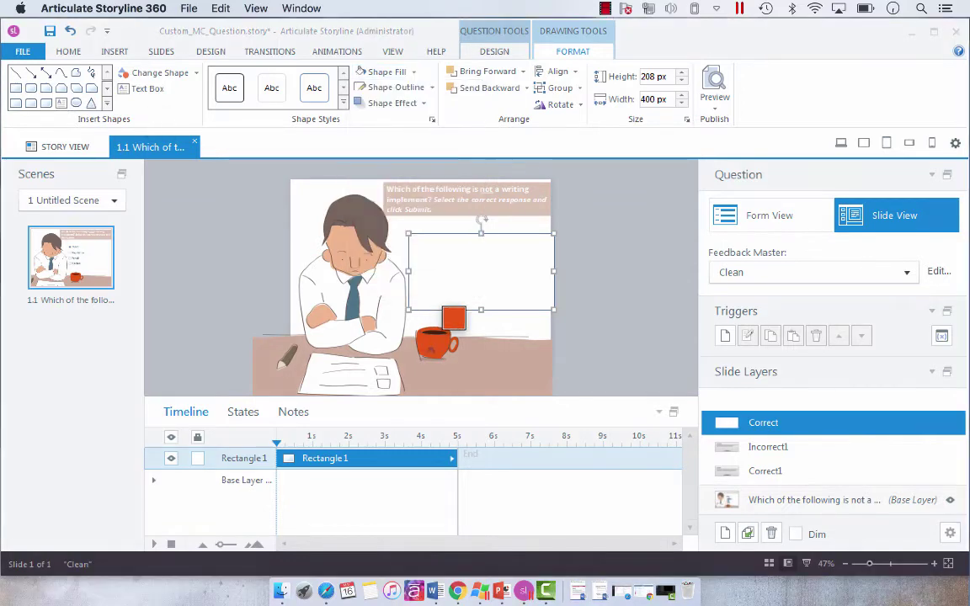
left_click(433, 351)
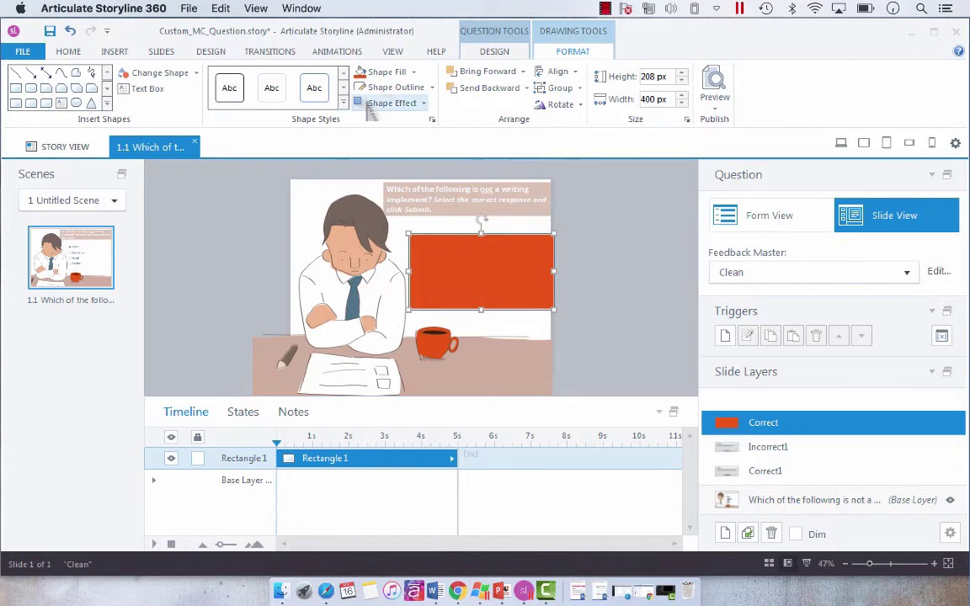
- Eyedrop the tie's blue-grey as the rectangle fill and set its outline to none
left_click(413, 71)
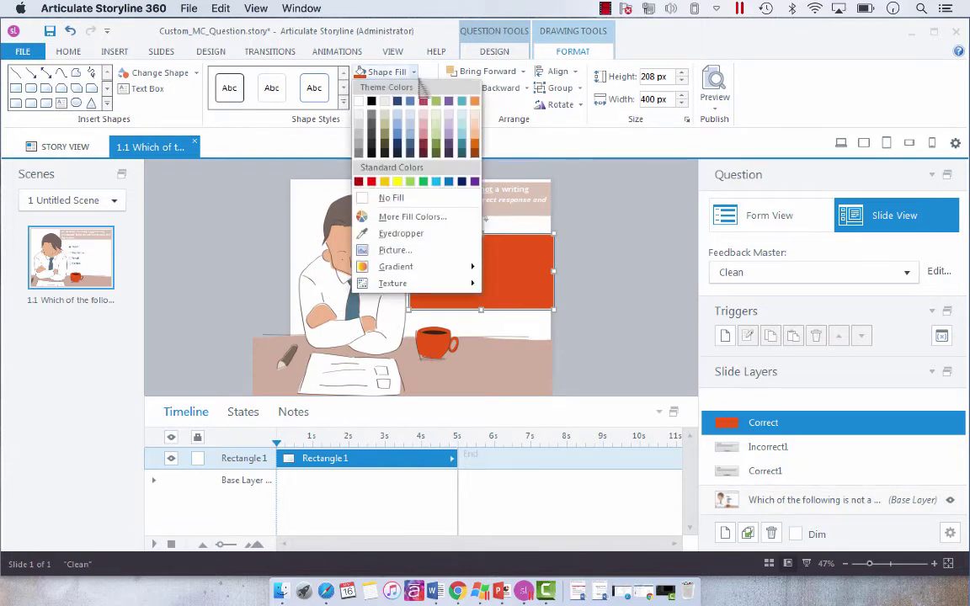
left_click(350, 231)
left_click(354, 291)
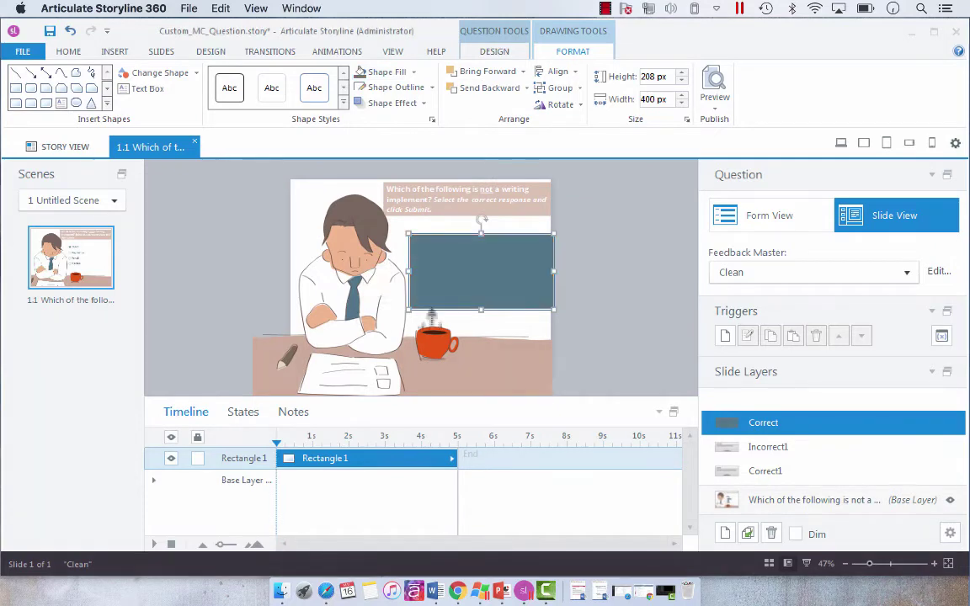
left_click(599, 318)
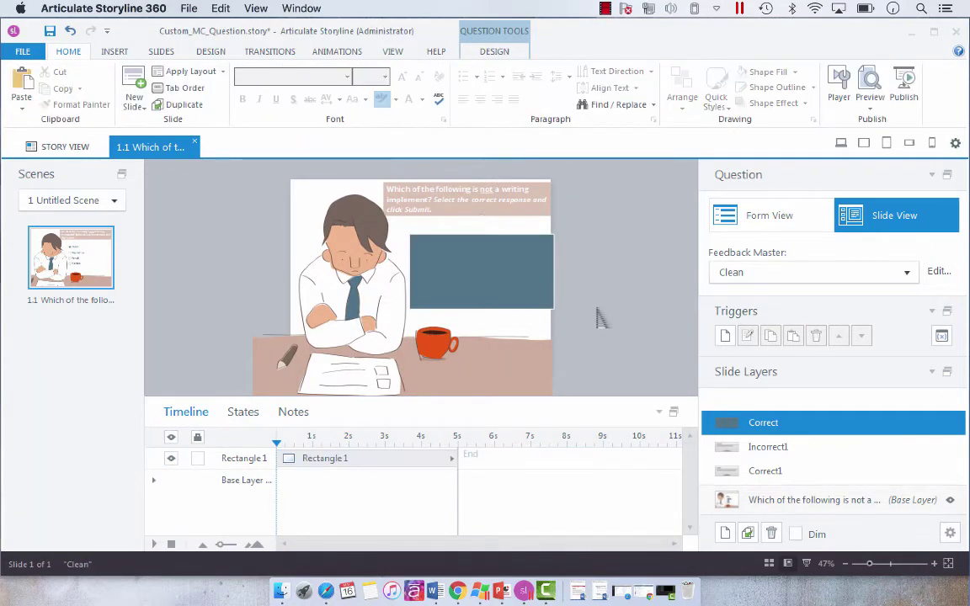
left_click(510, 259)
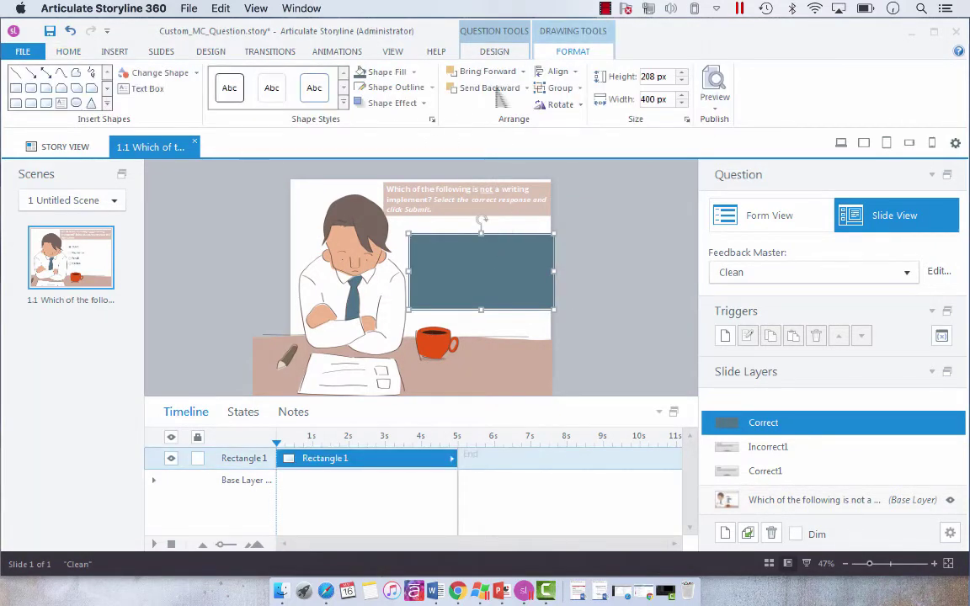
left_click(396, 87)
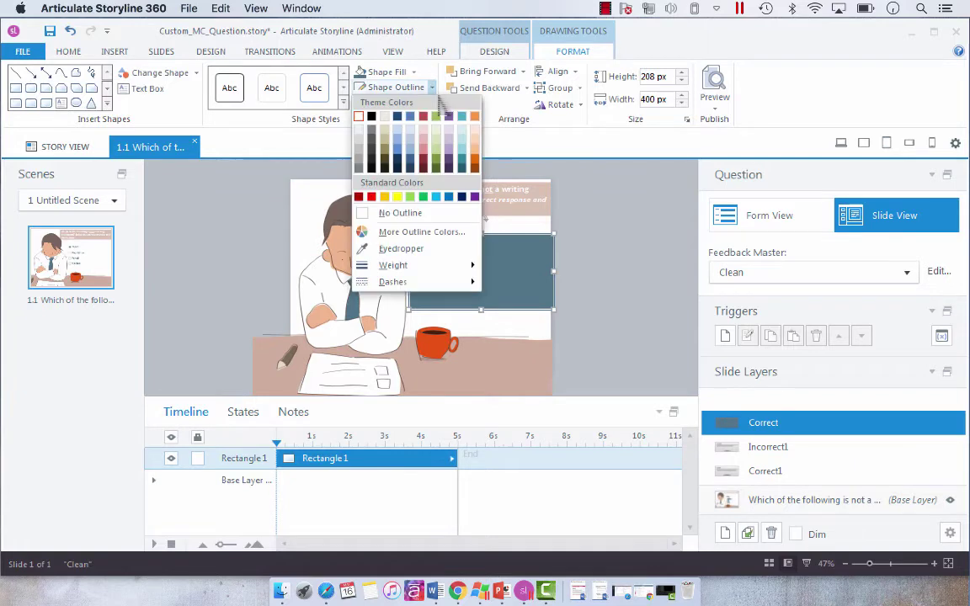
left_click(395, 213)
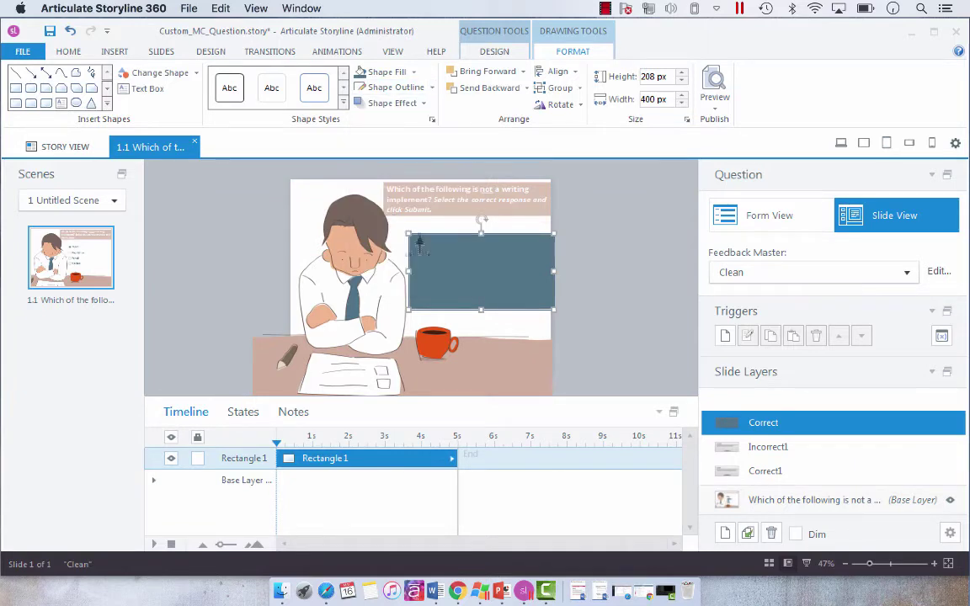
- Draw a centred text box over the blue rectangle for the feedback text
left_click(114, 51)
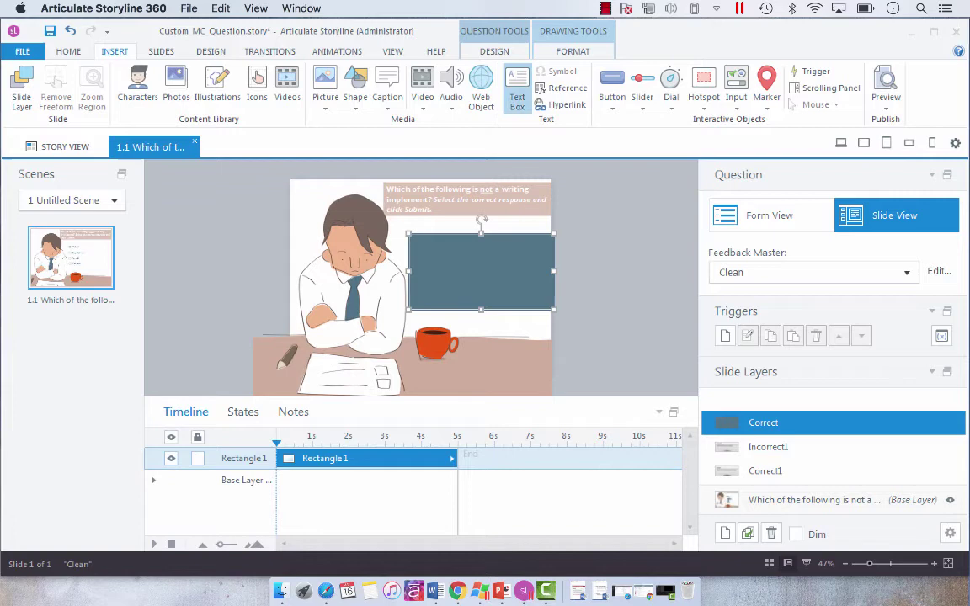
left_click(517, 93)
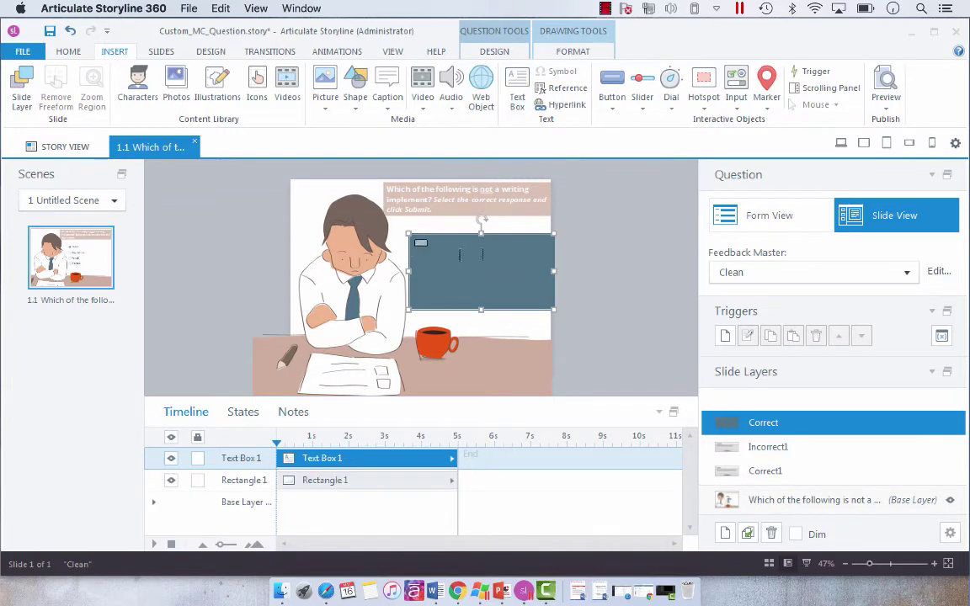
left_click_drag(413, 238, 553, 287)
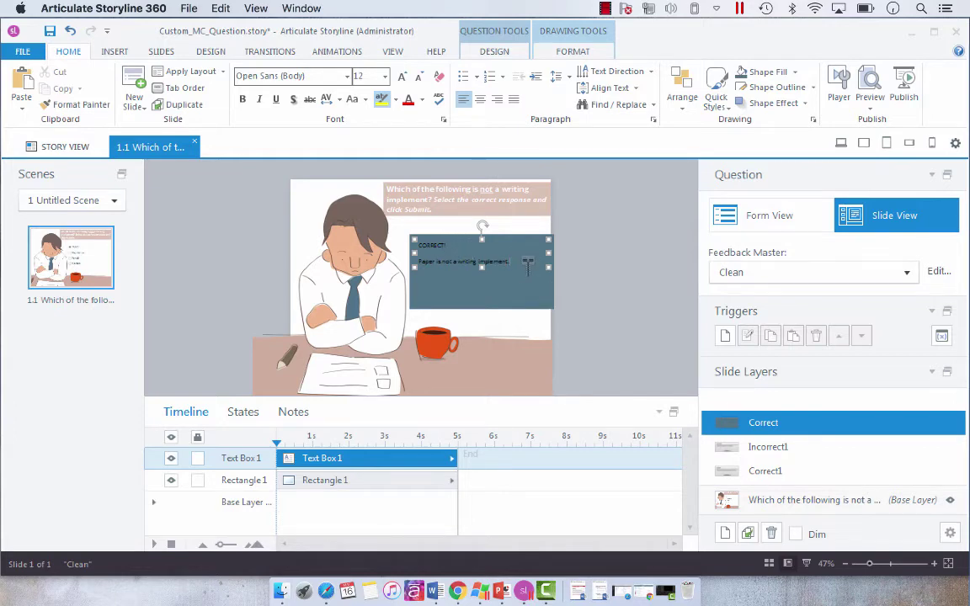
left_click(480, 98)
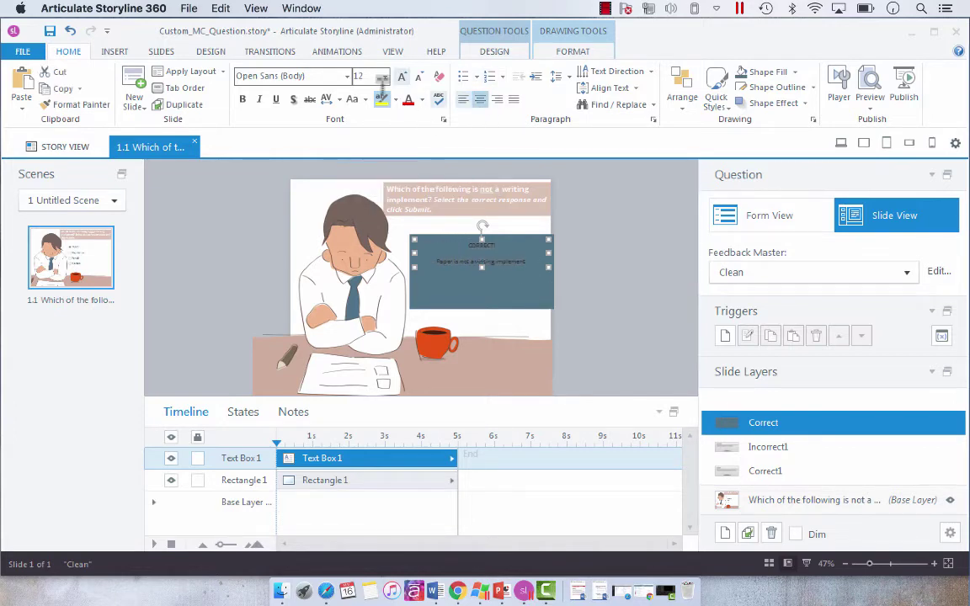
- Make the CORRECT! title bold, white and 18 pt
left_click(540, 267)
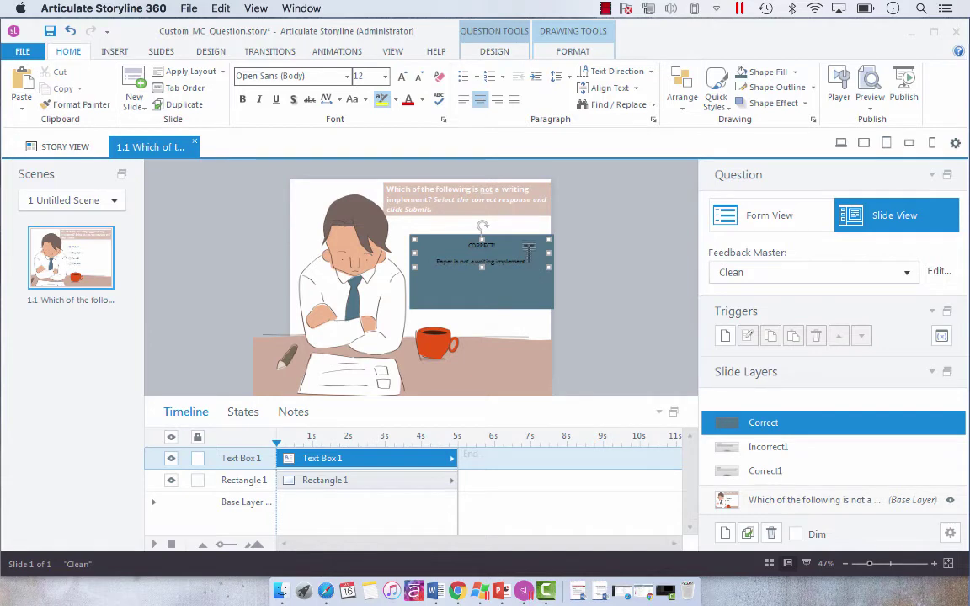
left_click_drag(527, 247, 435, 244)
left_click(242, 100)
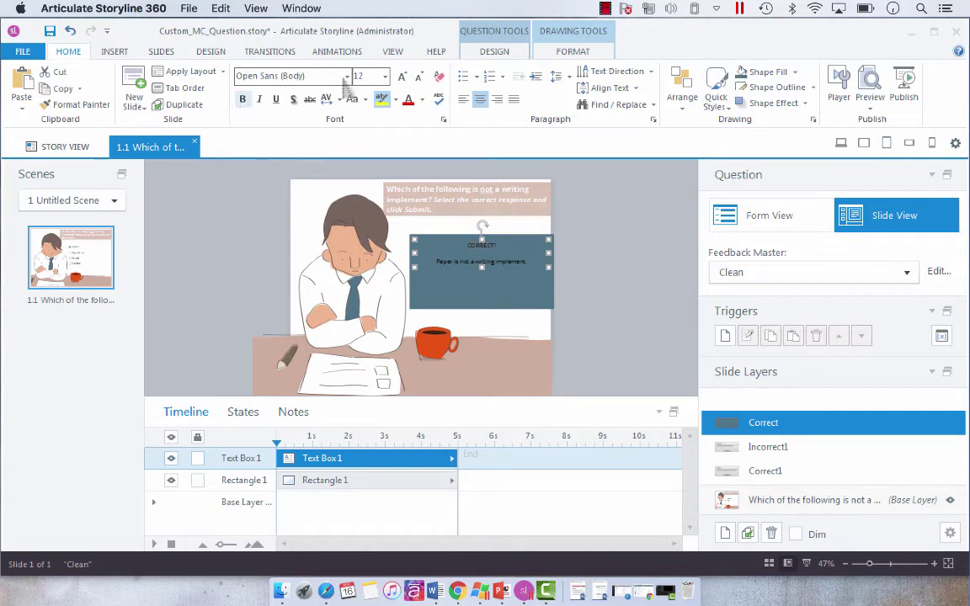
left_click(422, 99)
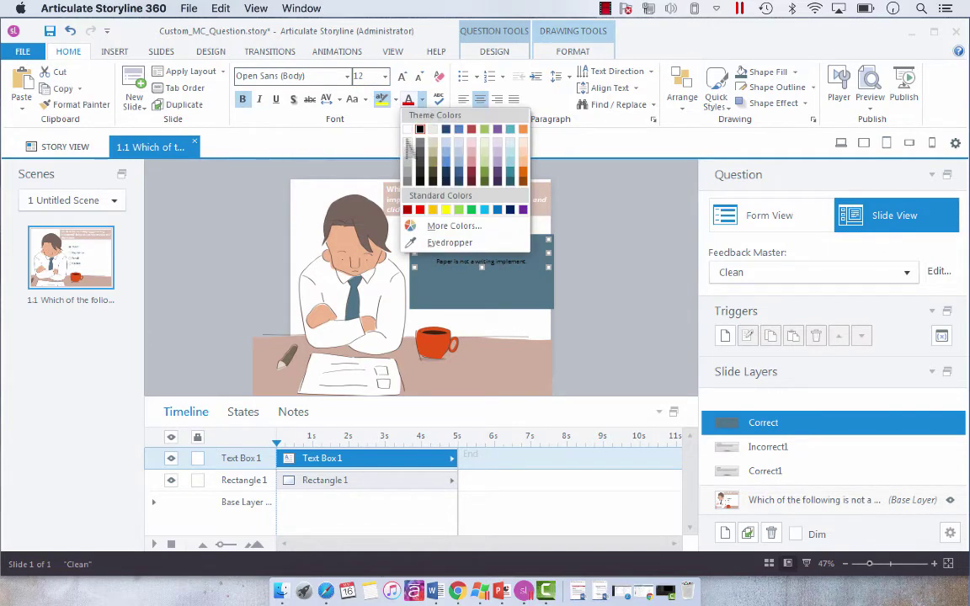
left_click(368, 115)
key("ctrl+shift+period")
key("ctrl+shift+period")
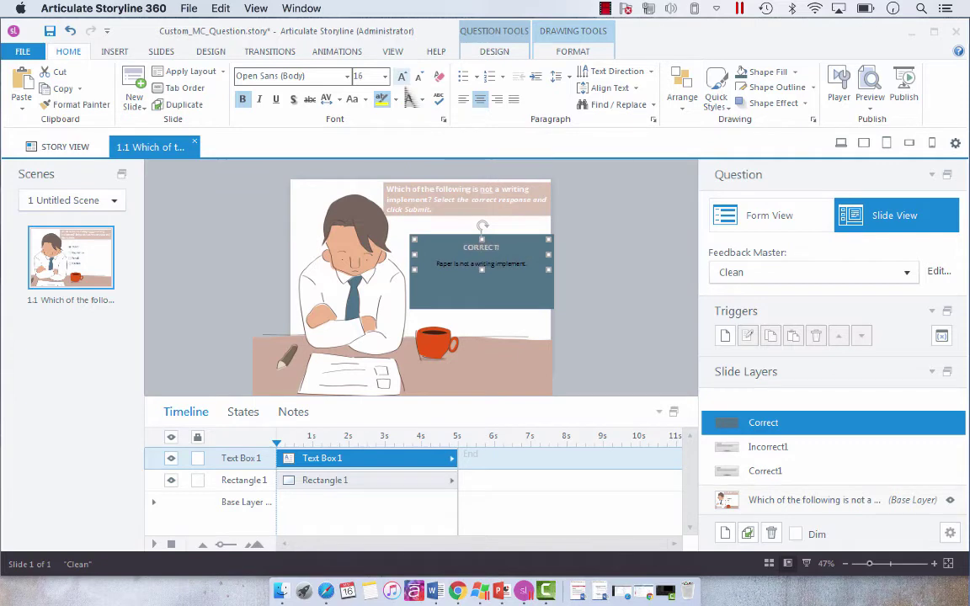
key("ctrl+shift+period")
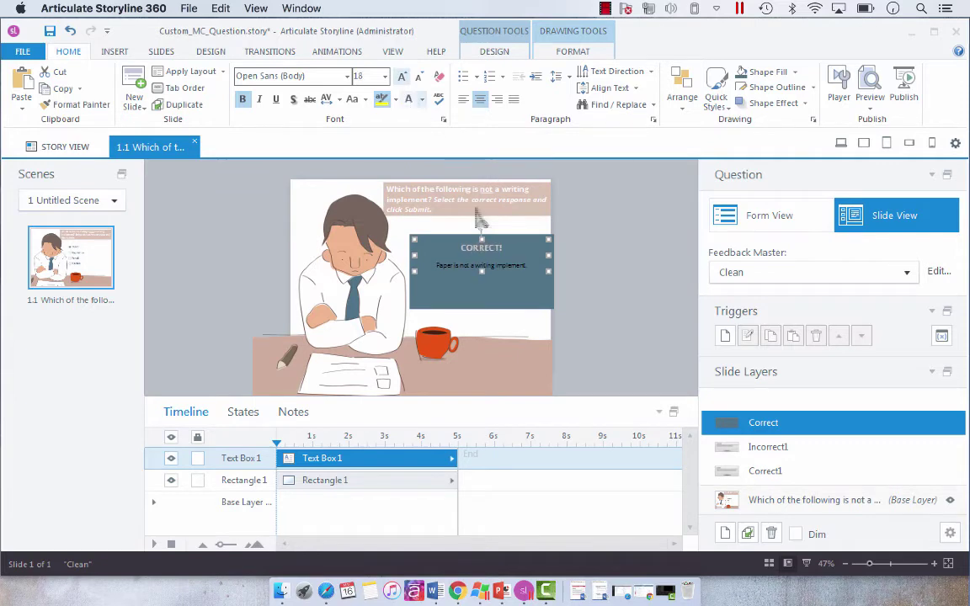
- Enlarge the 'Paper is not a writing implement.' body text
left_click(543, 271)
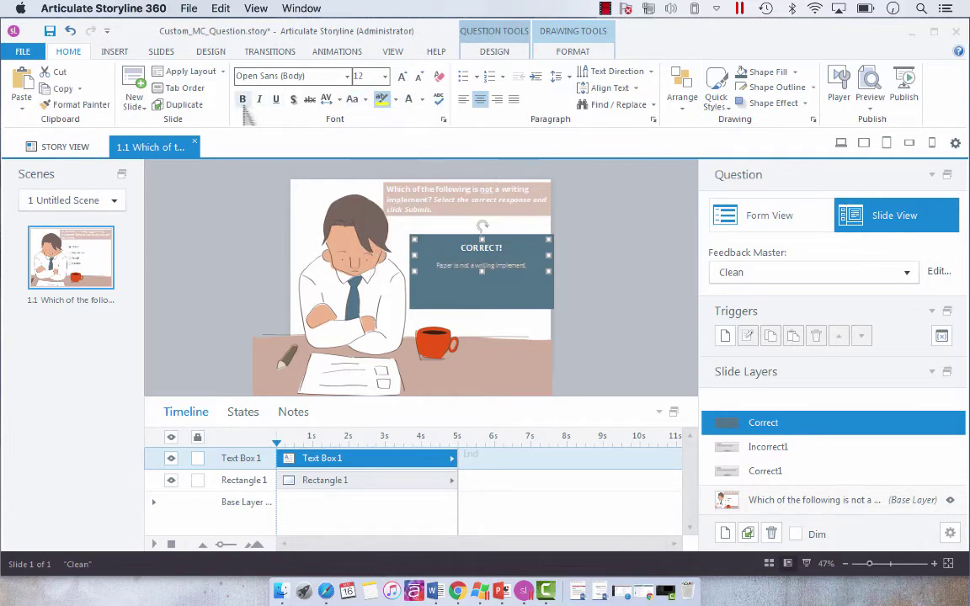
left_click(402, 78)
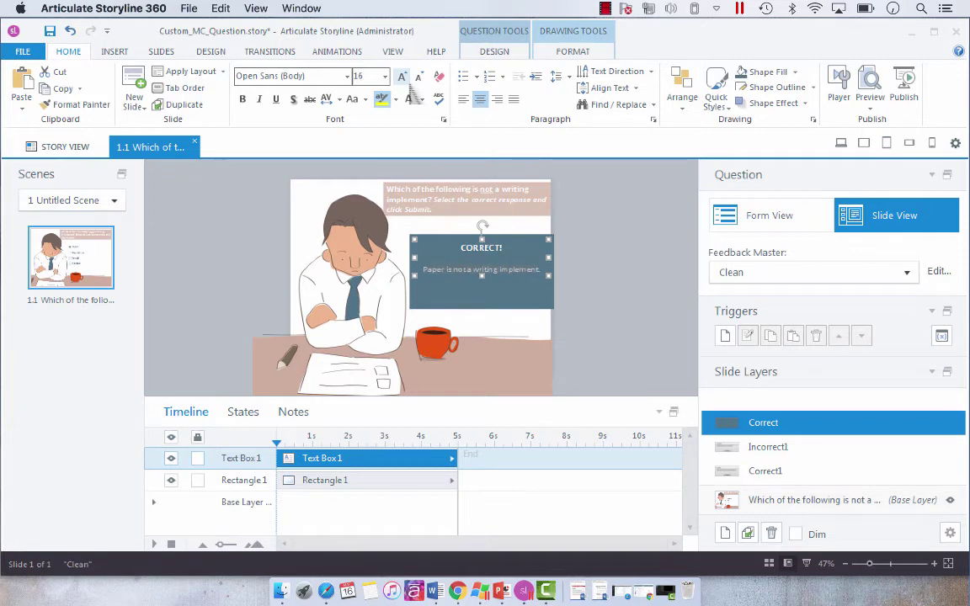
left_click(597, 273)
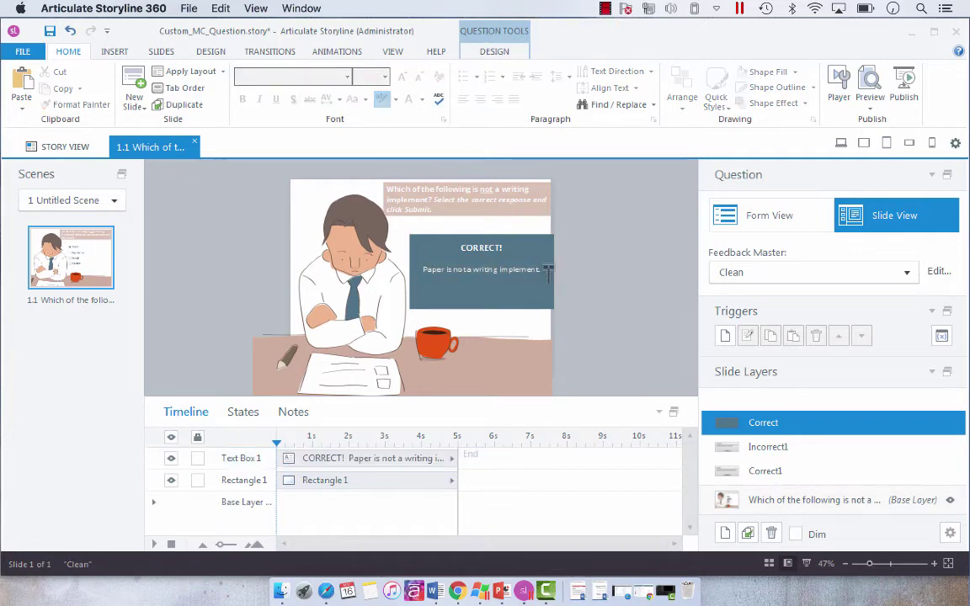
- Switch to the original Correct1 layer and select its Continue button
left_click(548, 271)
left_click(611, 327)
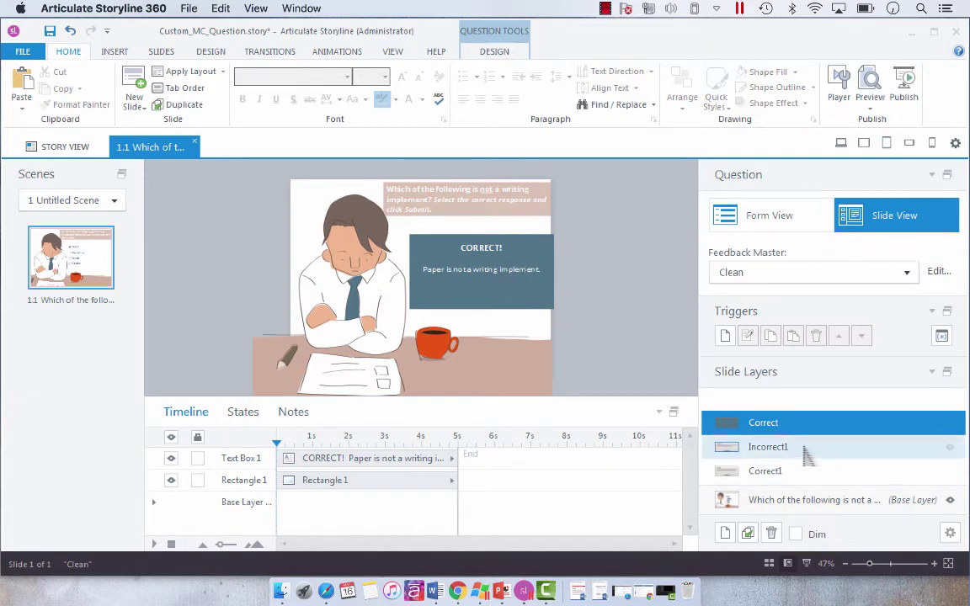
left_click(780, 477)
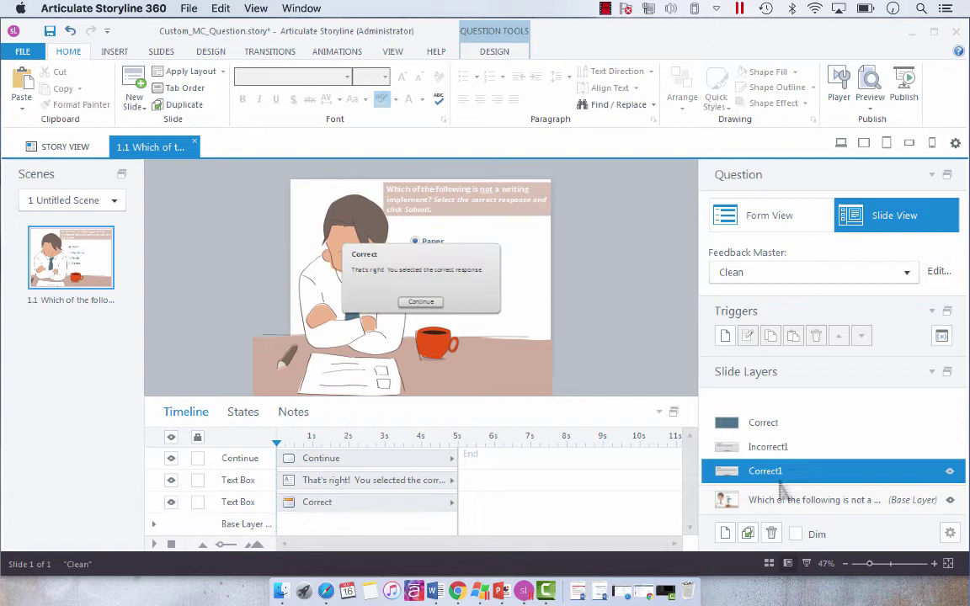
left_click(421, 301)
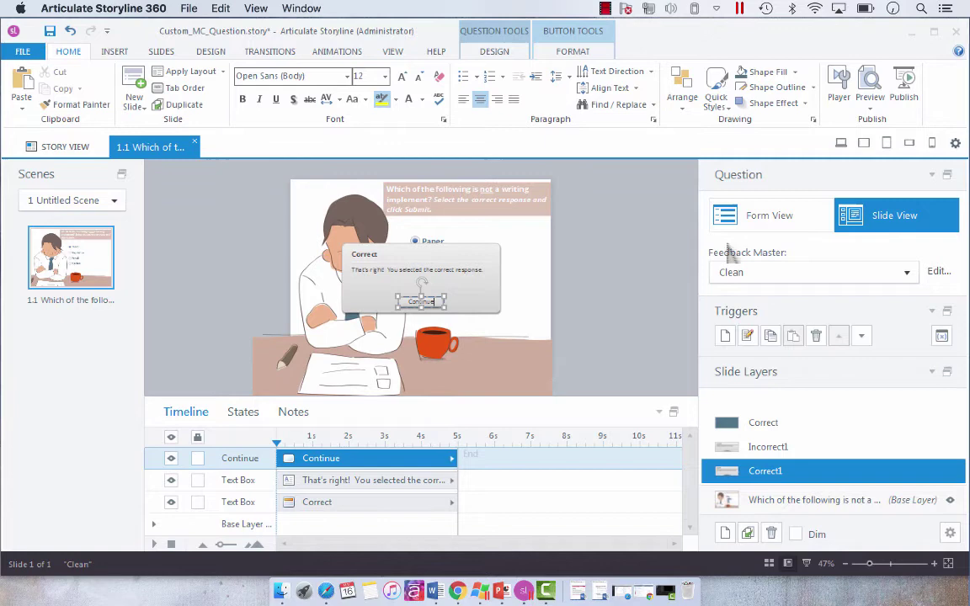
- Inspect the Continue button's triggers in a floating, enlarged Triggers panel, then dock it back
left_click(725, 337)
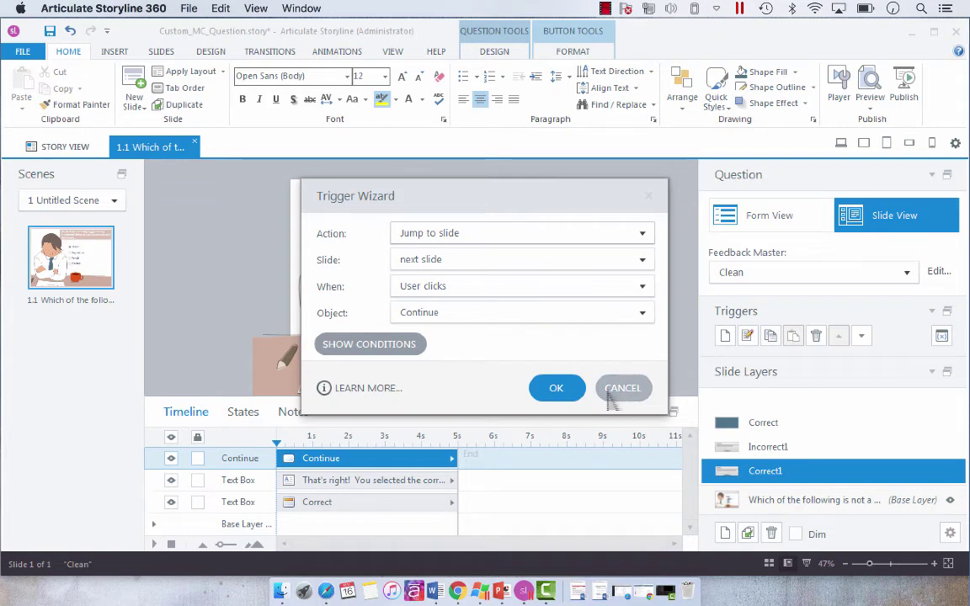
left_click(622, 395)
left_click(946, 311)
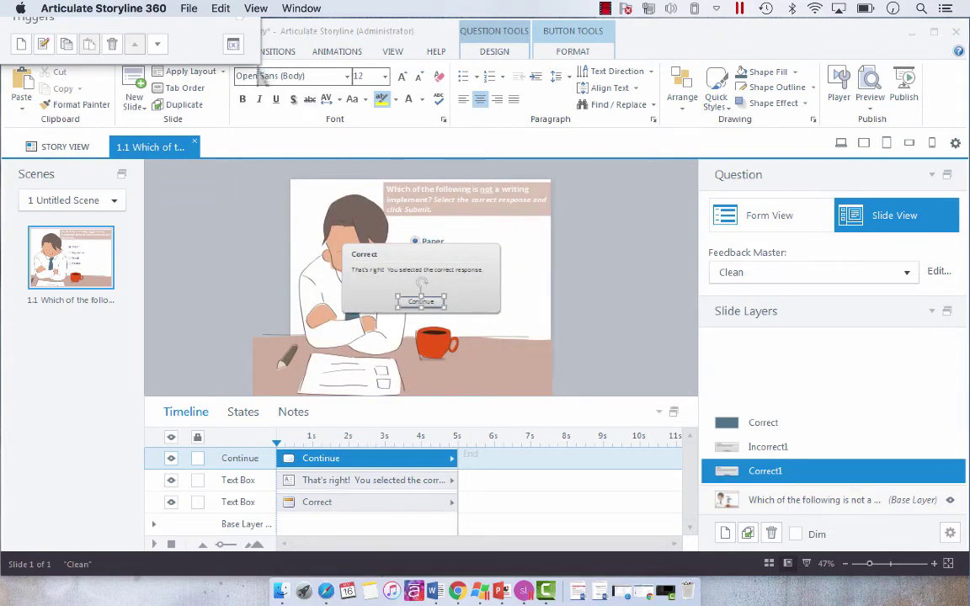
left_click_drag(252, 64, 264, 307)
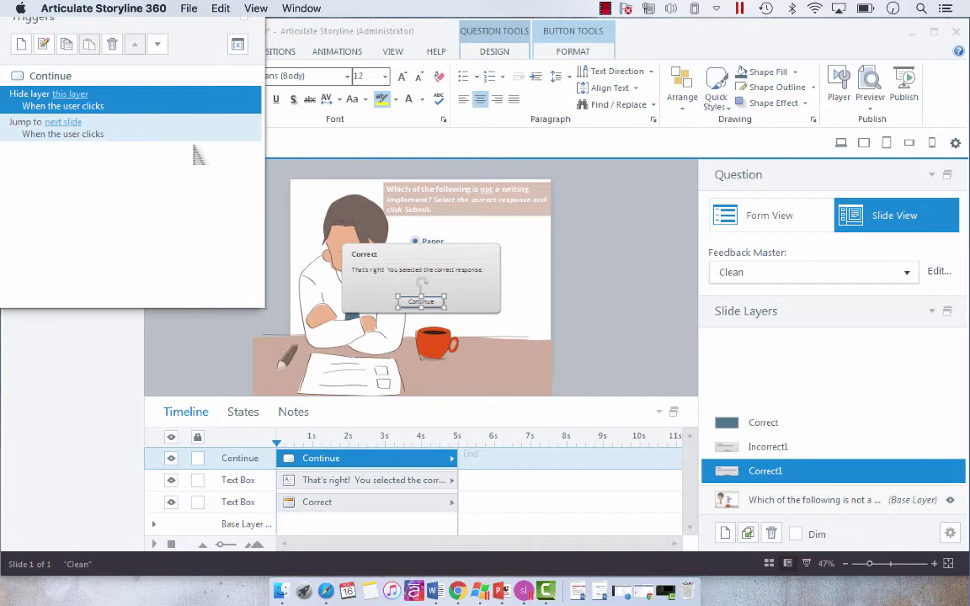
left_click(244, 17)
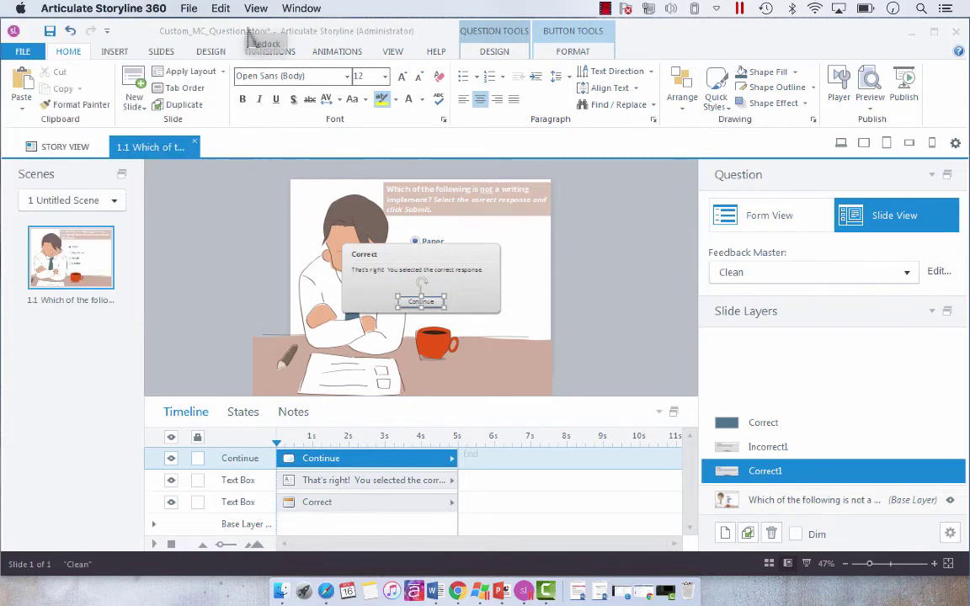
left_click(605, 339)
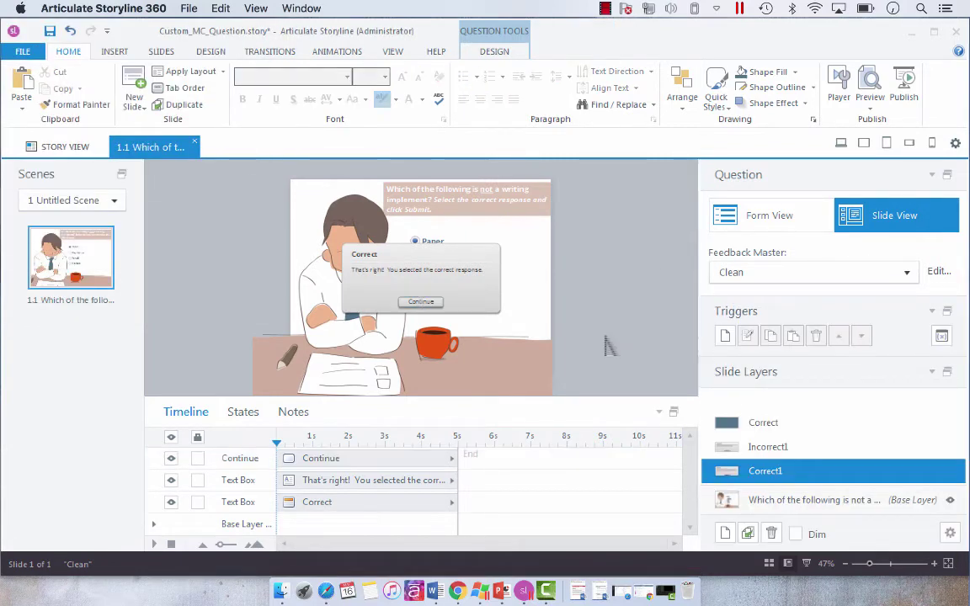
- Draw a small rectangle under the Correct layer's text labelled CONTINUE in a larger font
left_click(766, 423)
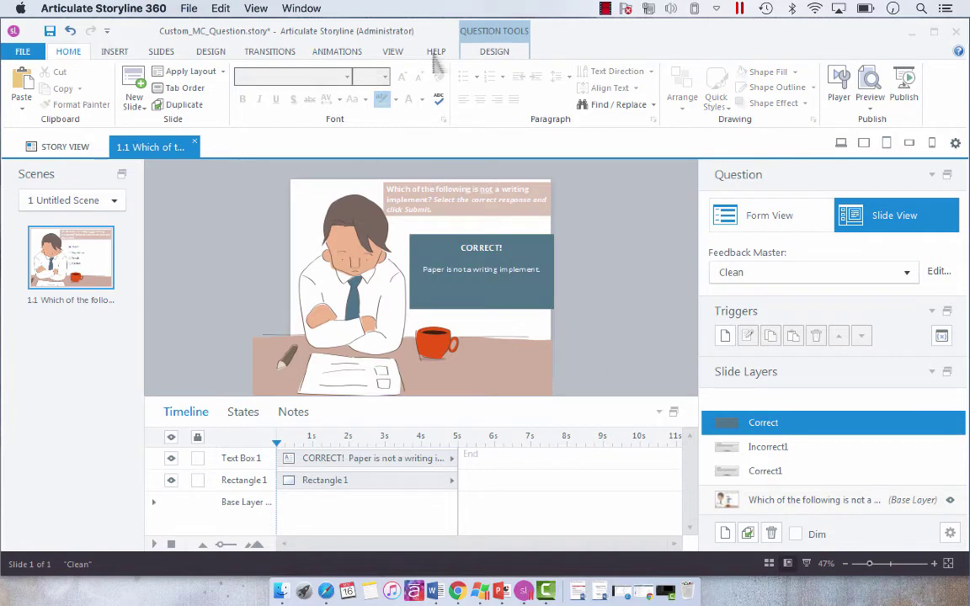
left_click(494, 51)
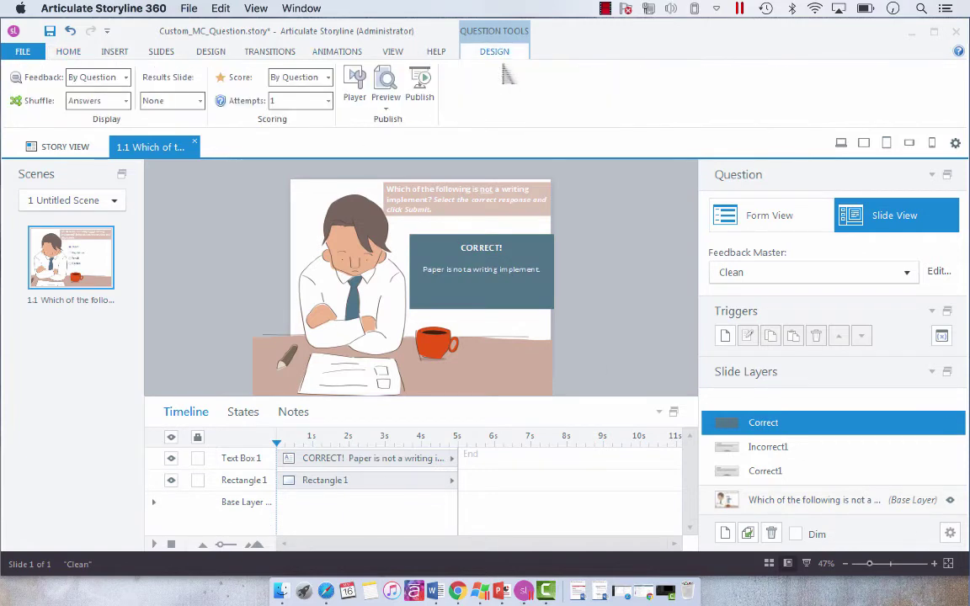
left_click(111, 54)
left_click(355, 95)
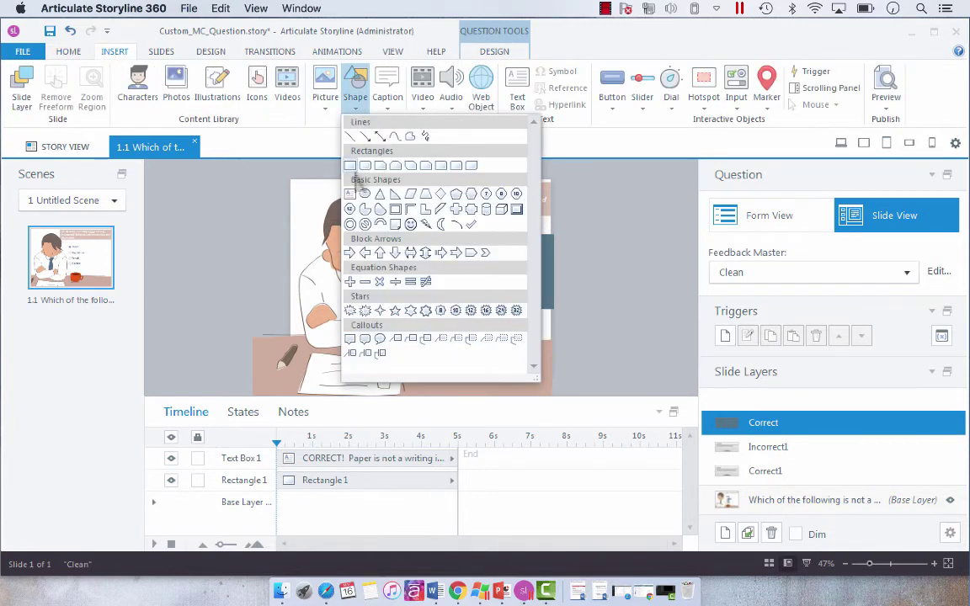
left_click(326, 168)
left_click_drag(447, 296, 473, 306)
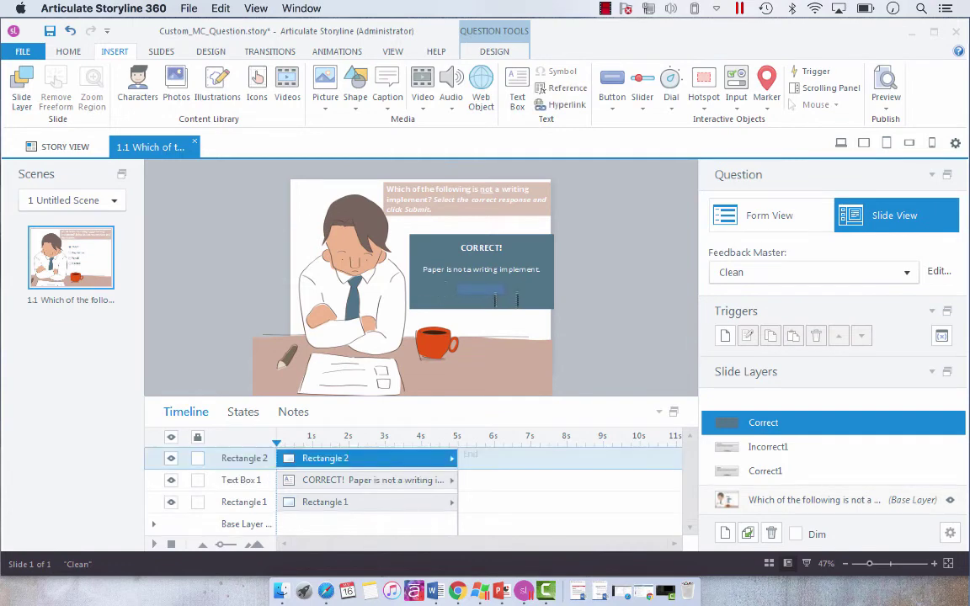
type("CONTINUE")
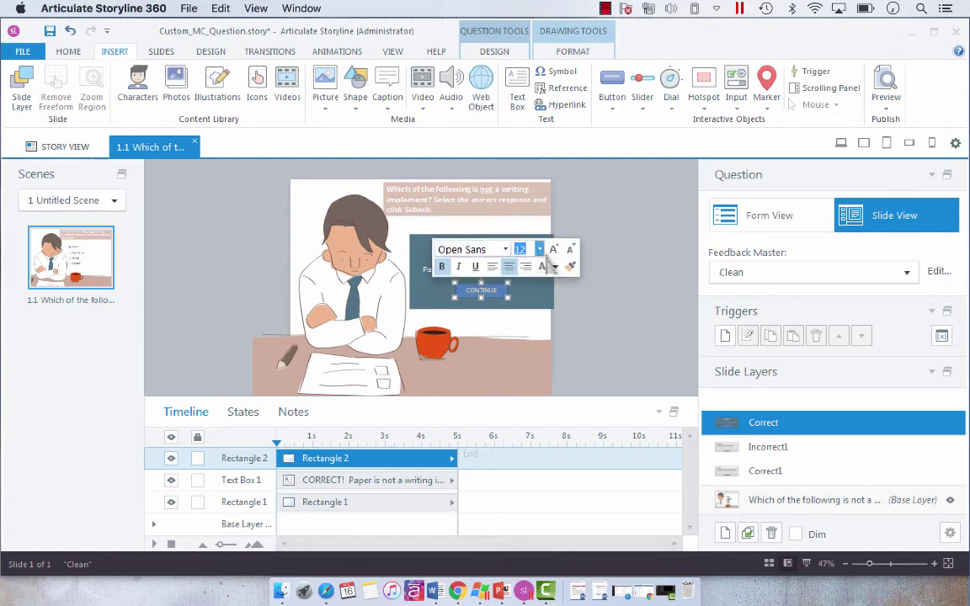
left_click(553, 250)
left_click(553, 250)
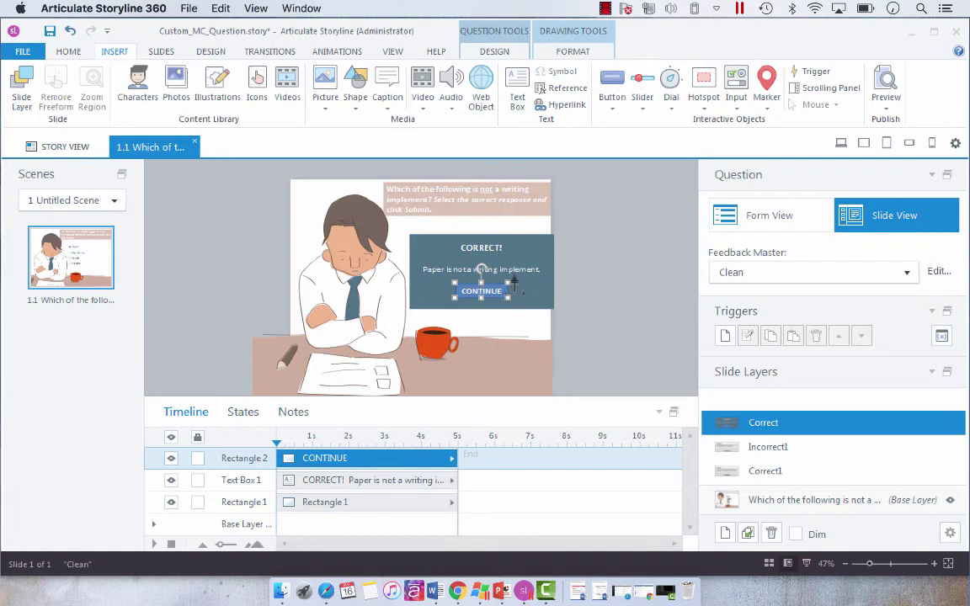
- Give the CONTINUE button a thicker white outline
left_click(574, 53)
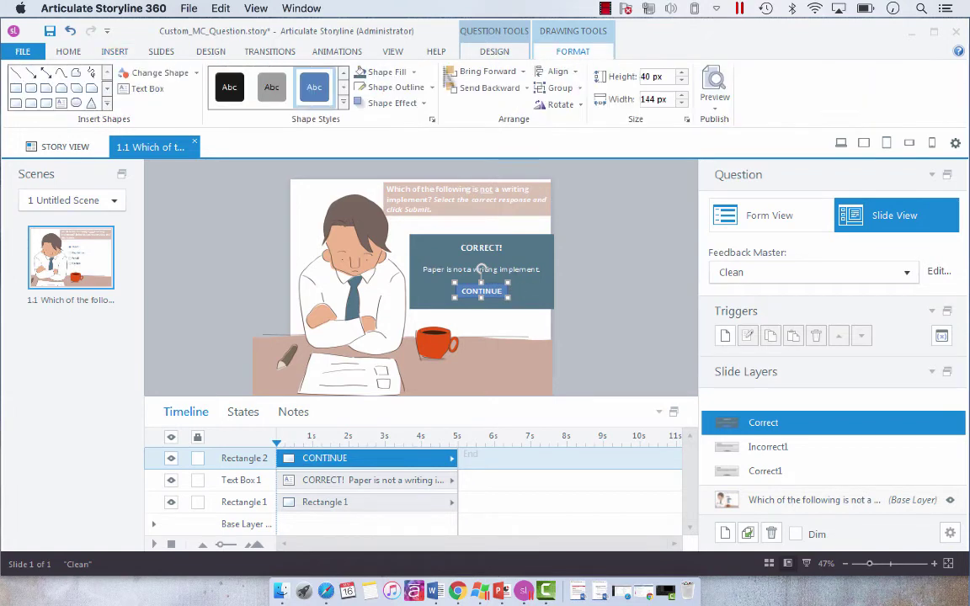
left_click(396, 88)
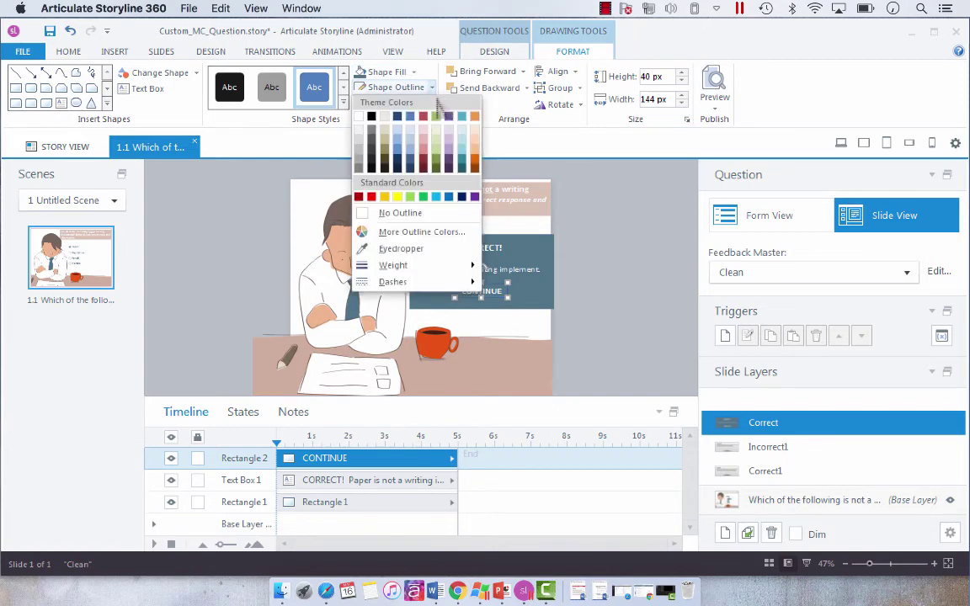
left_click(359, 118)
left_click(397, 88)
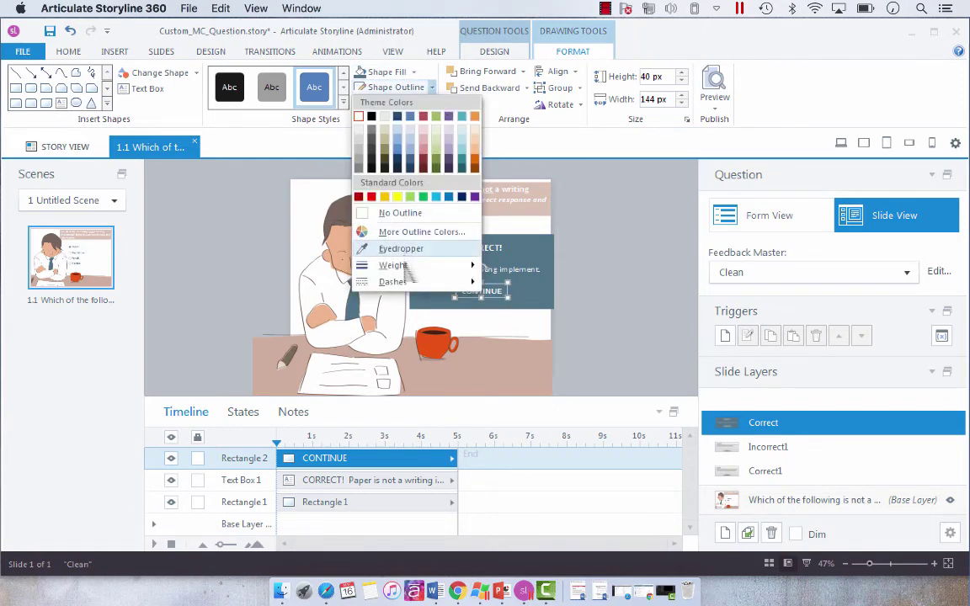
mouse_move(405, 267)
left_click(552, 340)
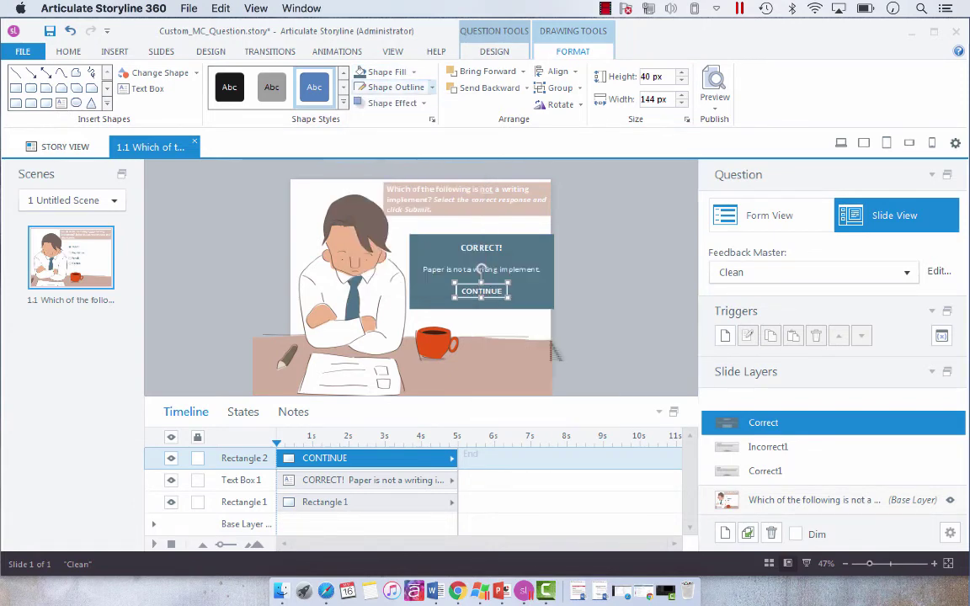
left_click(619, 319)
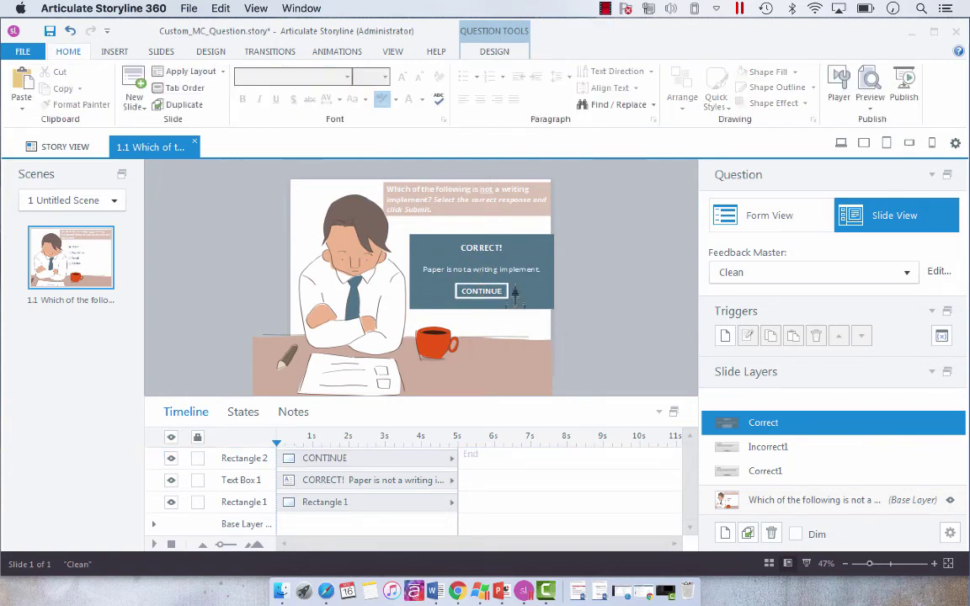
- Add a trigger to Rectangle 2 that hides this layer when the user clicks it
left_click(508, 290)
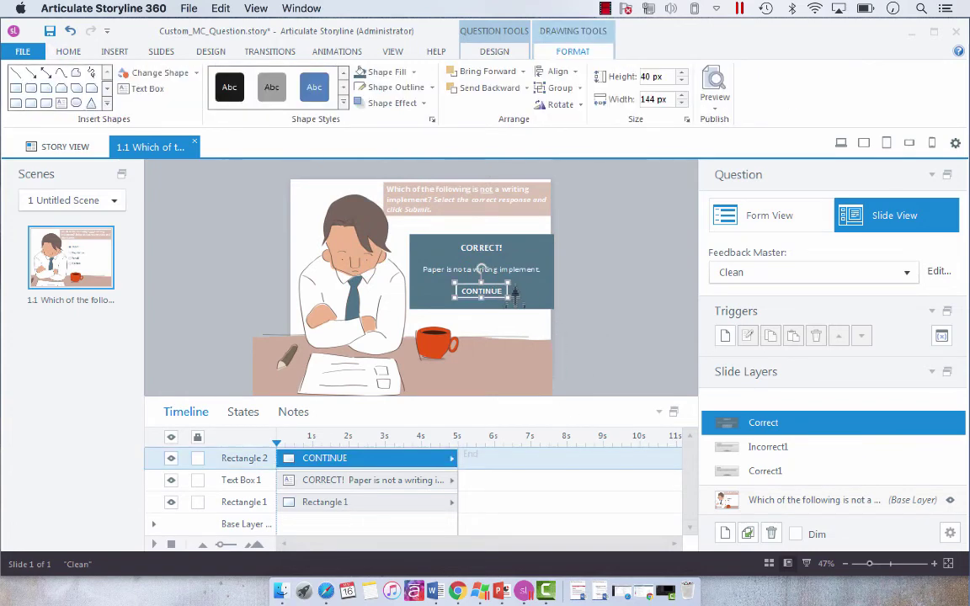
left_click(725, 338)
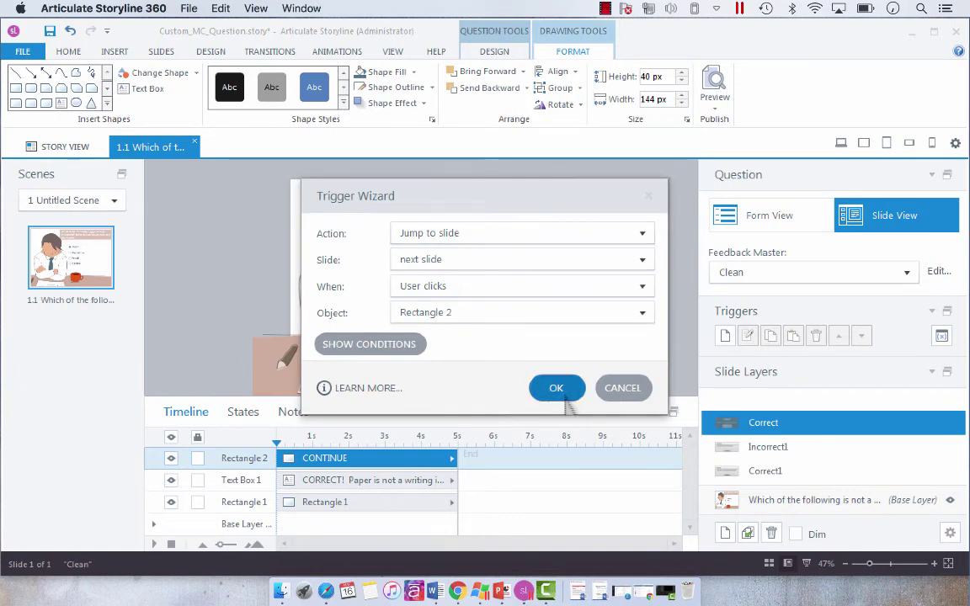
left_click(561, 395)
left_click(726, 336)
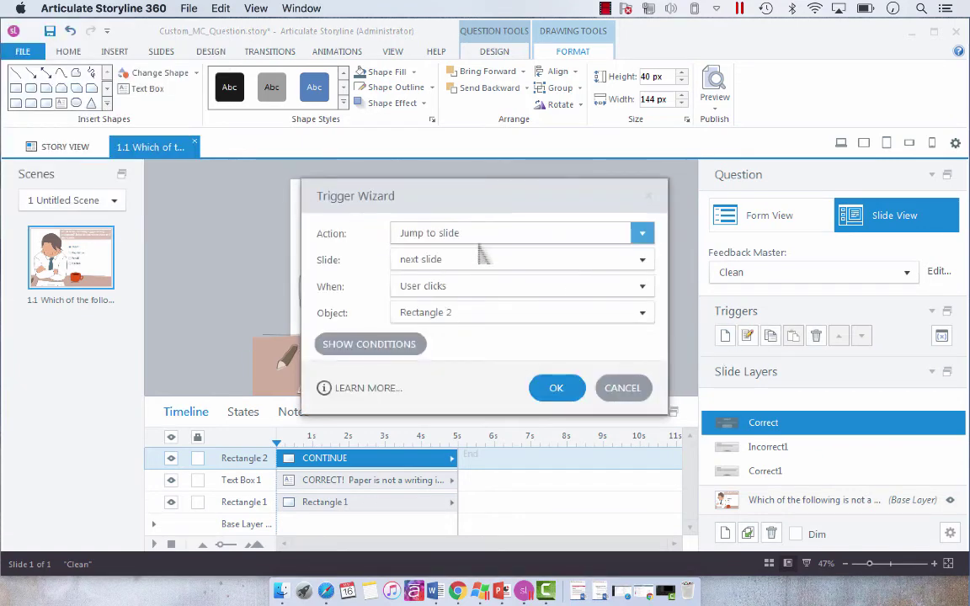
left_click(433, 229)
left_click(414, 96)
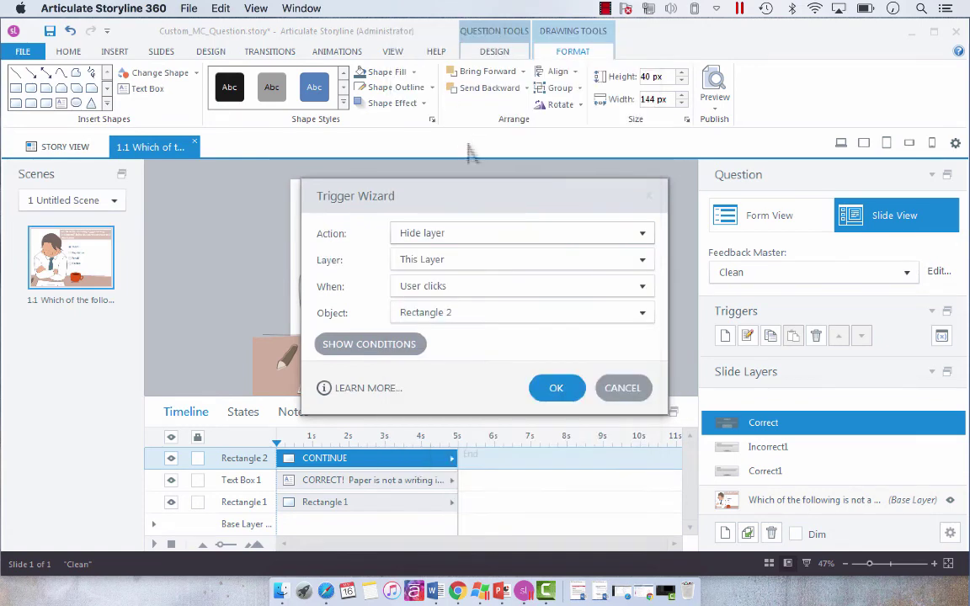
left_click(555, 394)
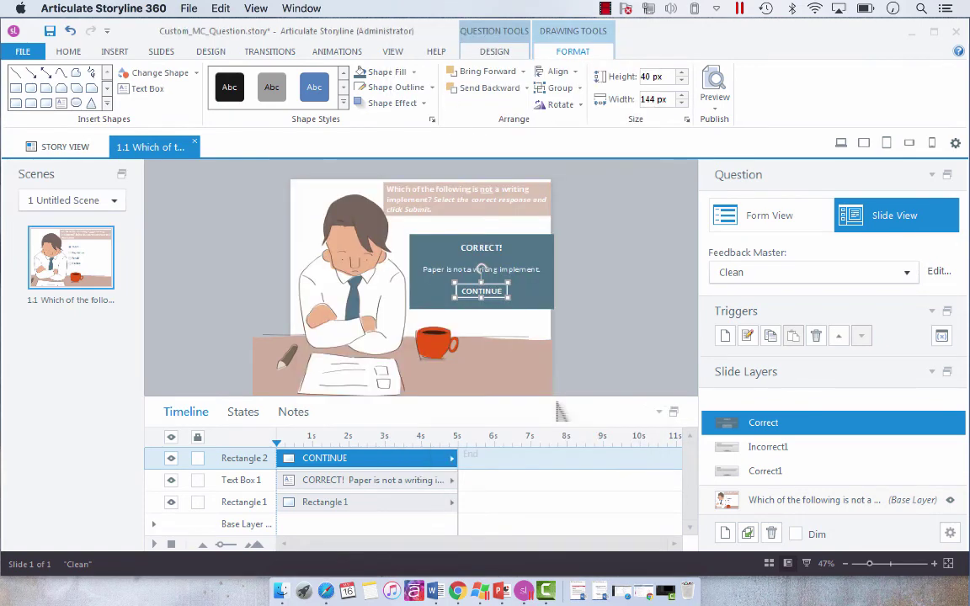
- Duplicate the Correct layer, name the copy Incorrect, and select its heading for changing to INCORRECT
right_click(771, 426)
left_click(813, 454)
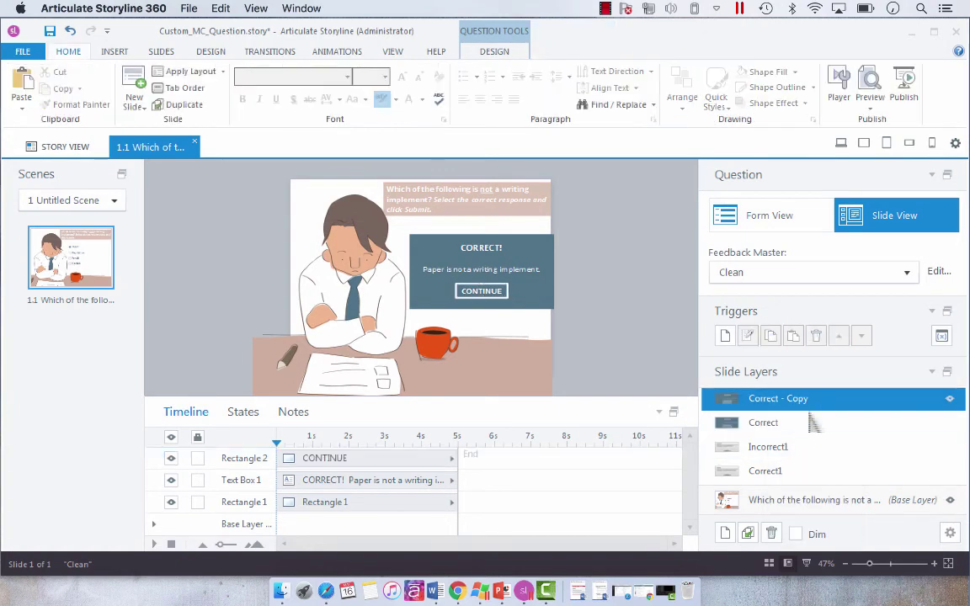
double_click(757, 400)
type("Incorrect")
key("Return")
left_click(468, 256)
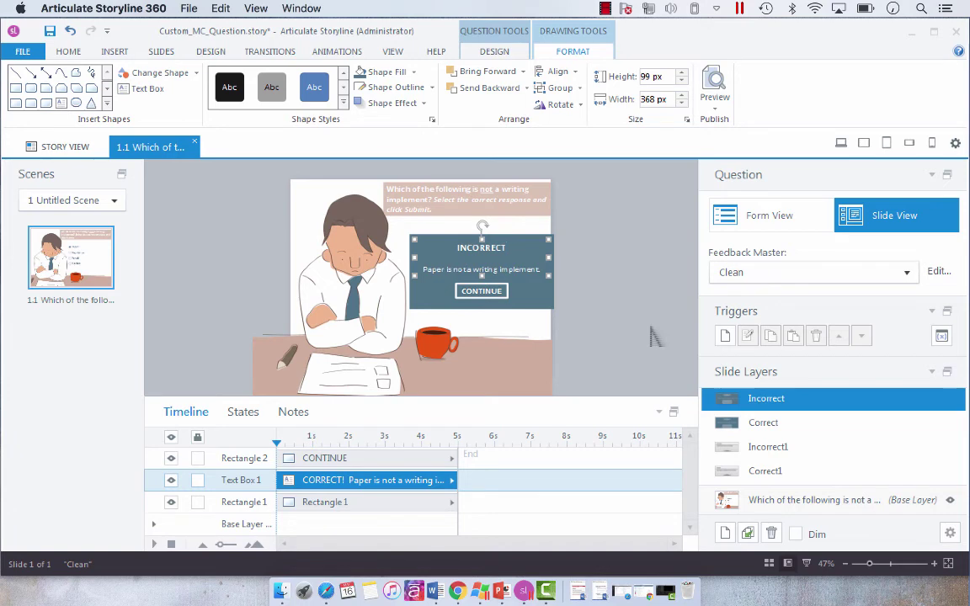
- Delete the default Incorrect1 and Correct1 feedback layers
left_click(806, 447)
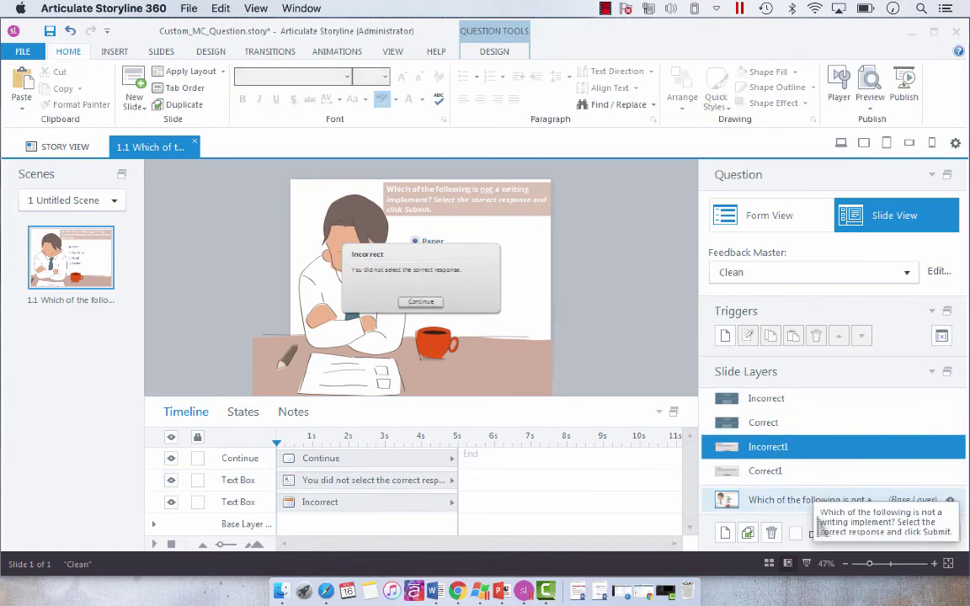
left_click(771, 533)
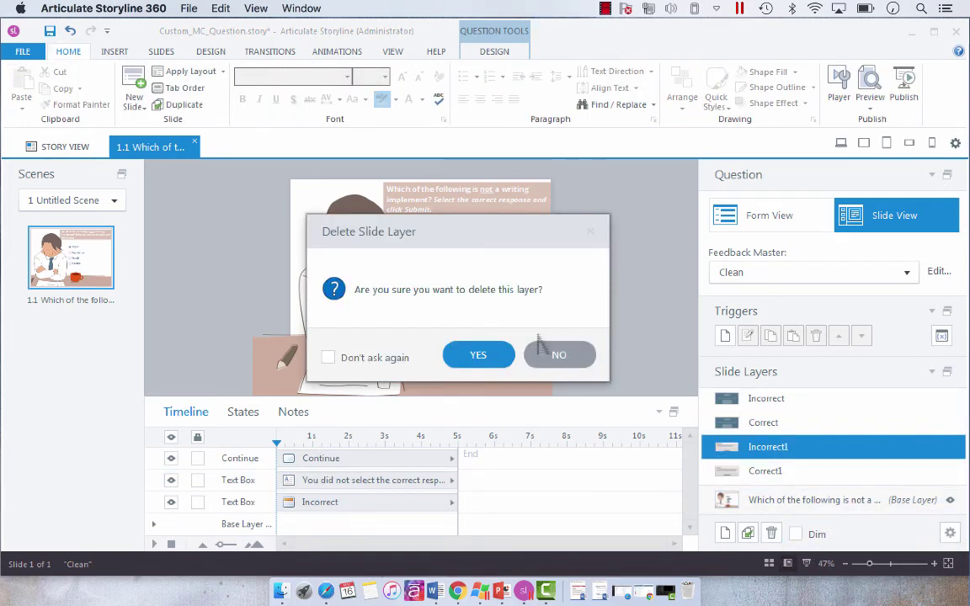
left_click(483, 360)
left_click(761, 471)
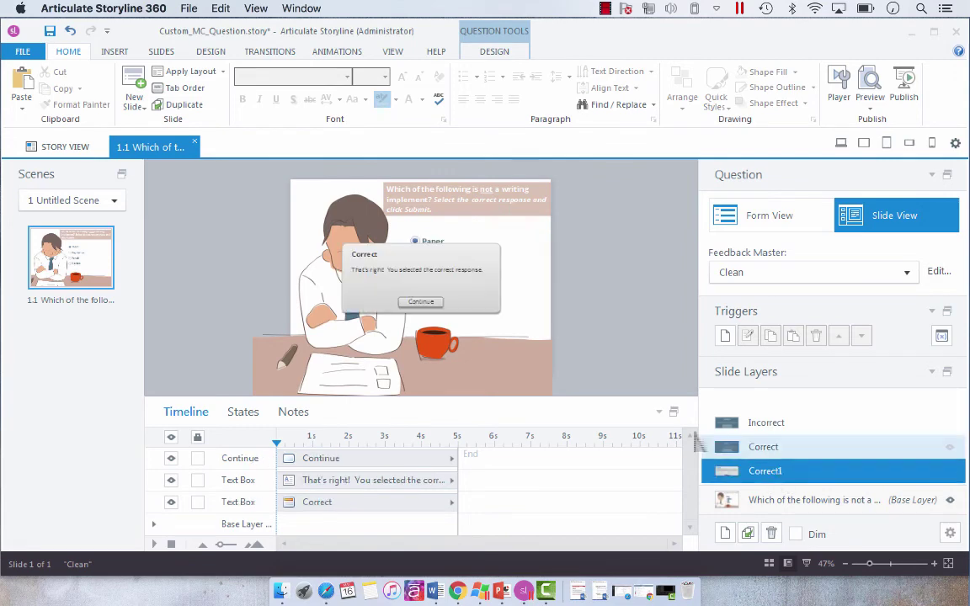
left_click(771, 533)
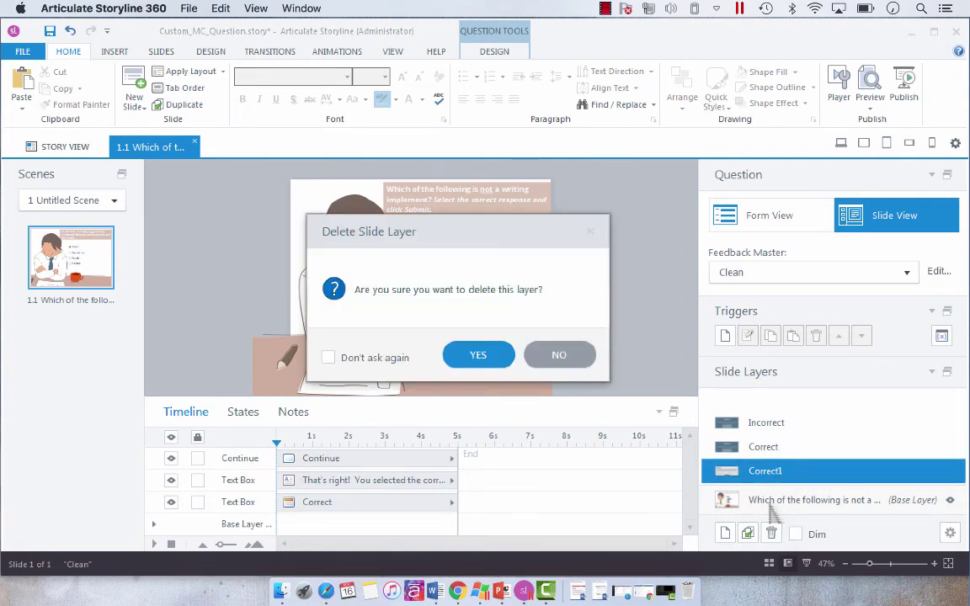
left_click(478, 355)
- Turn on Dim on the base layer and check the feedback settings in Form View
left_click(782, 504)
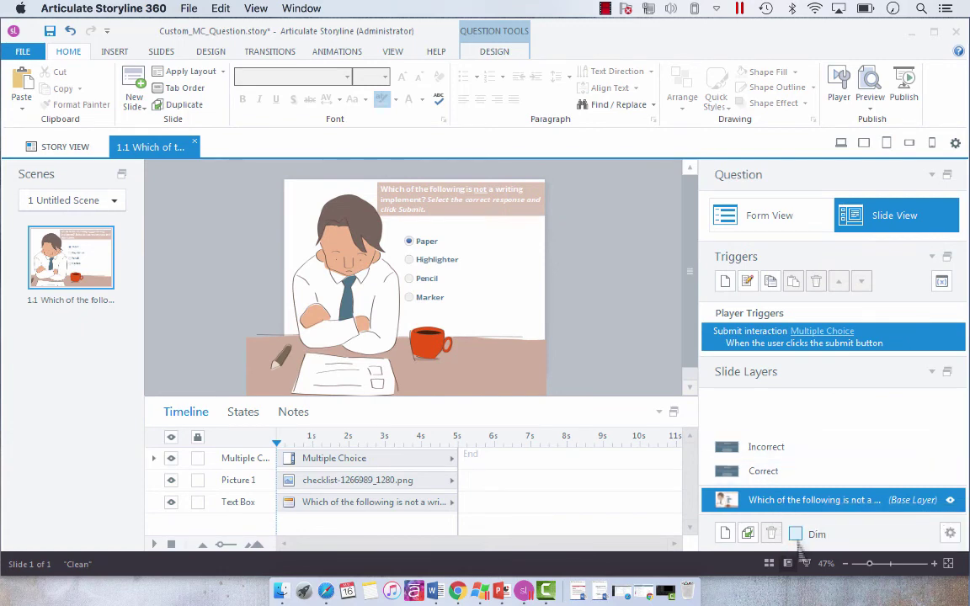
left_click(796, 537)
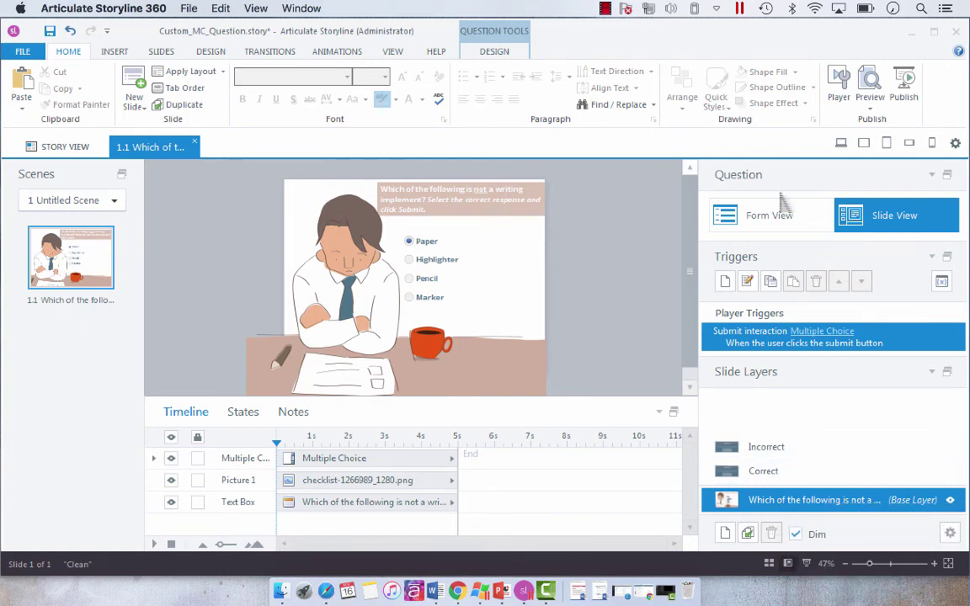
left_click(781, 226)
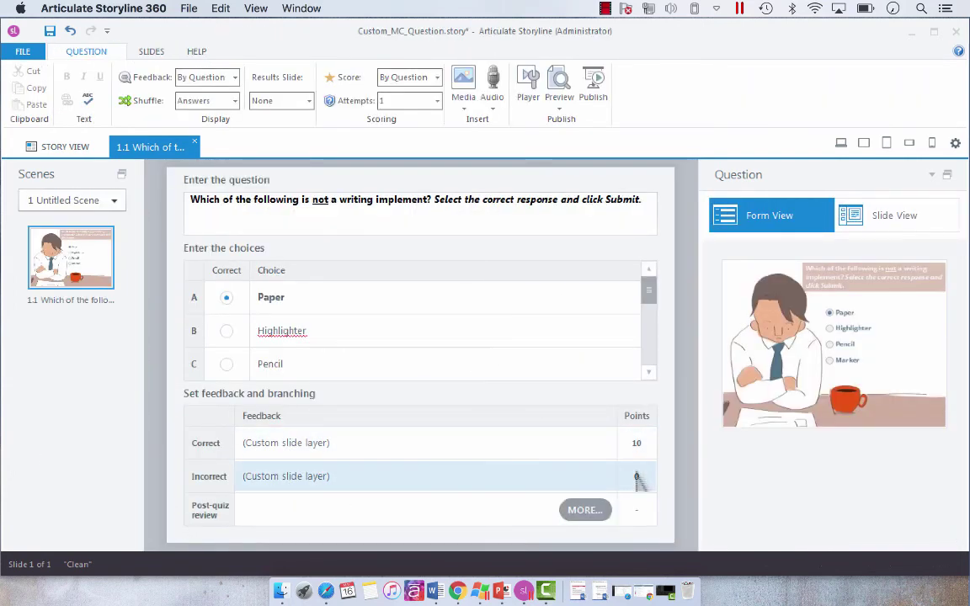
left_click(888, 229)
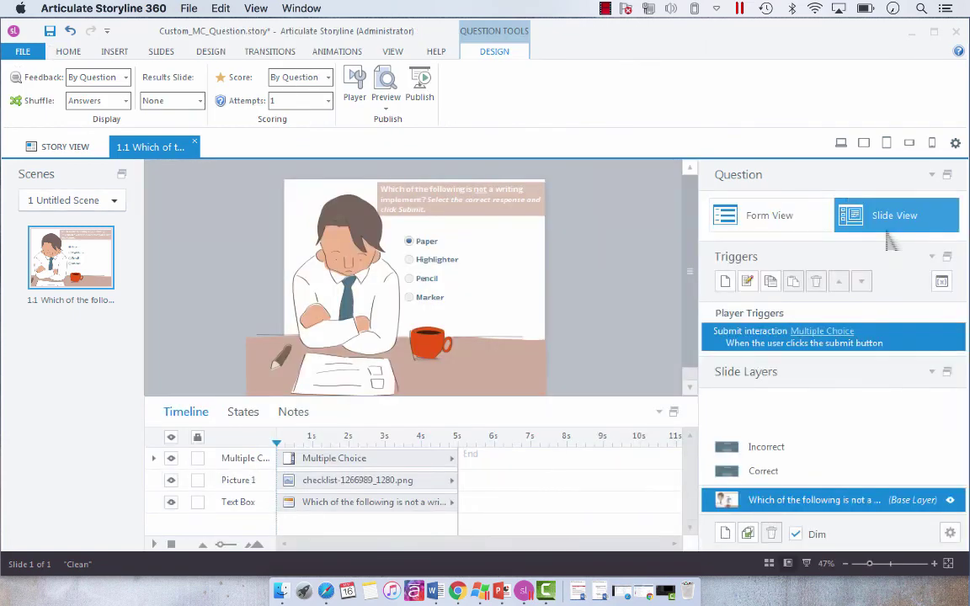
left_click(385, 109)
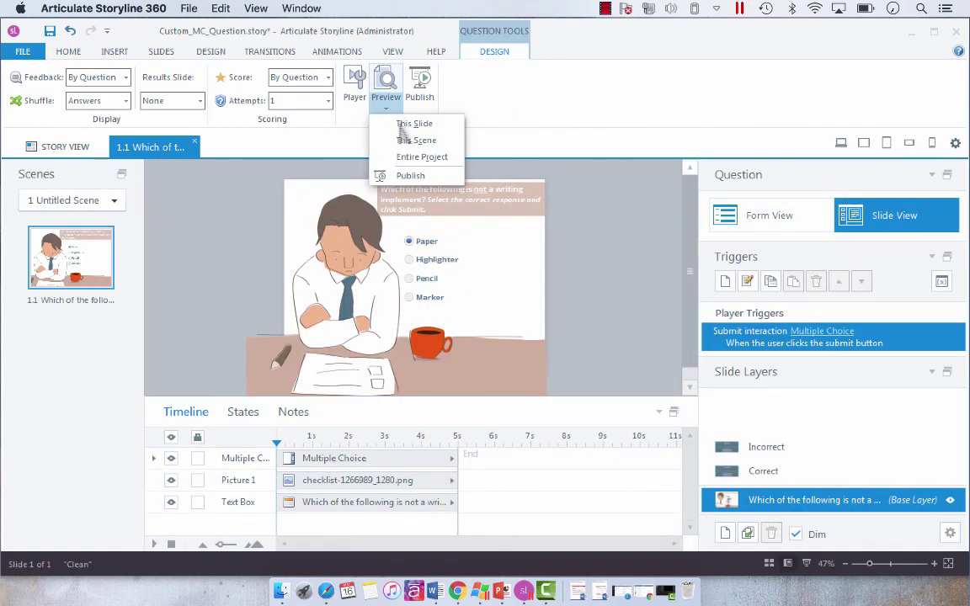
- Preview this slide, submit Pencil and dismiss the INCORRECT feedback
left_click(411, 124)
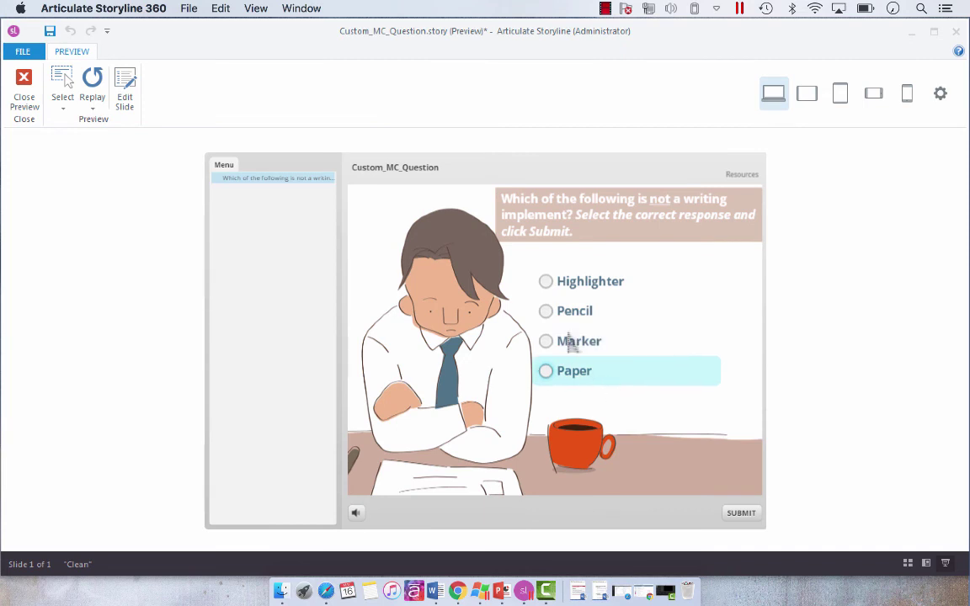
left_click(547, 318)
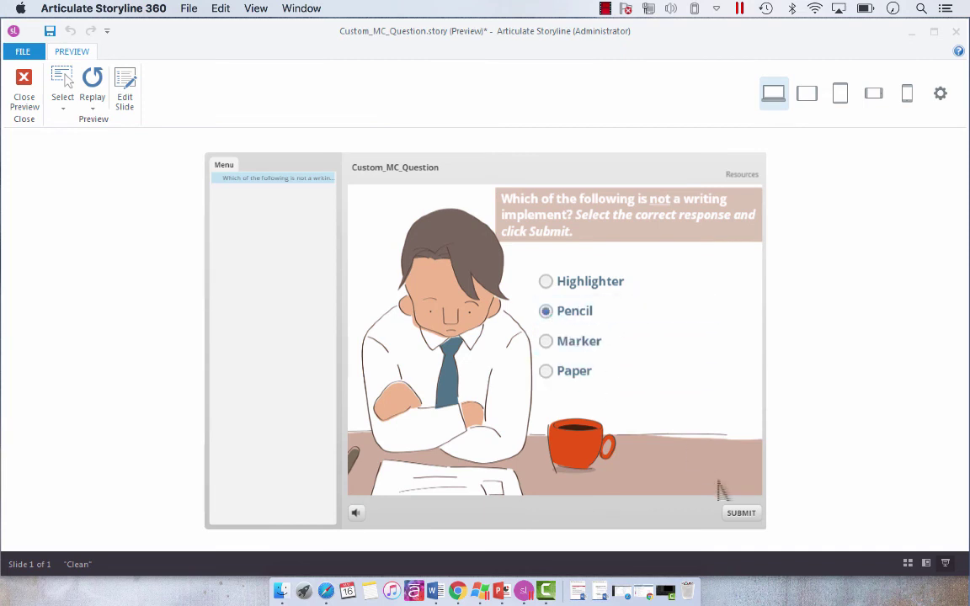
left_click(746, 518)
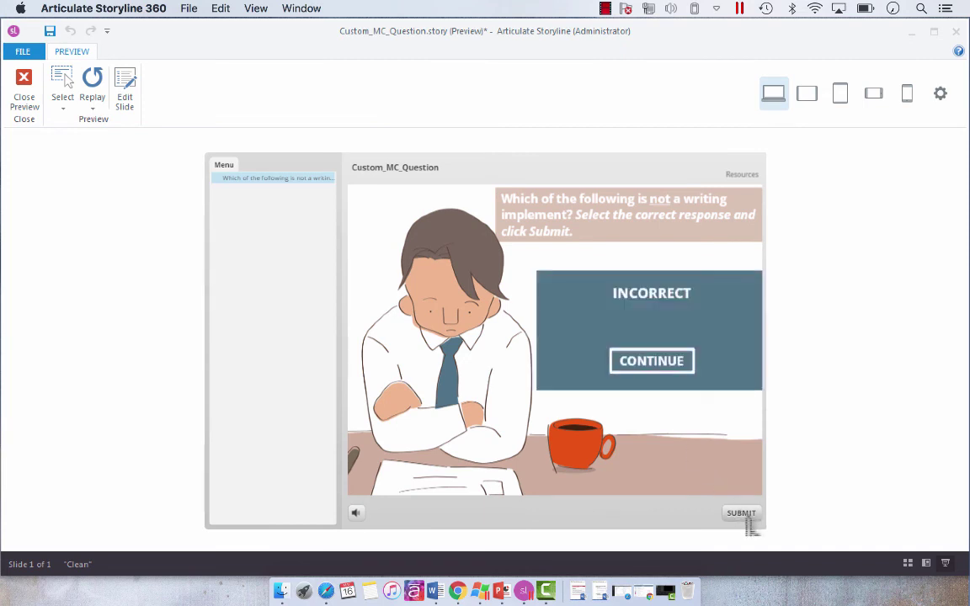
left_click(673, 369)
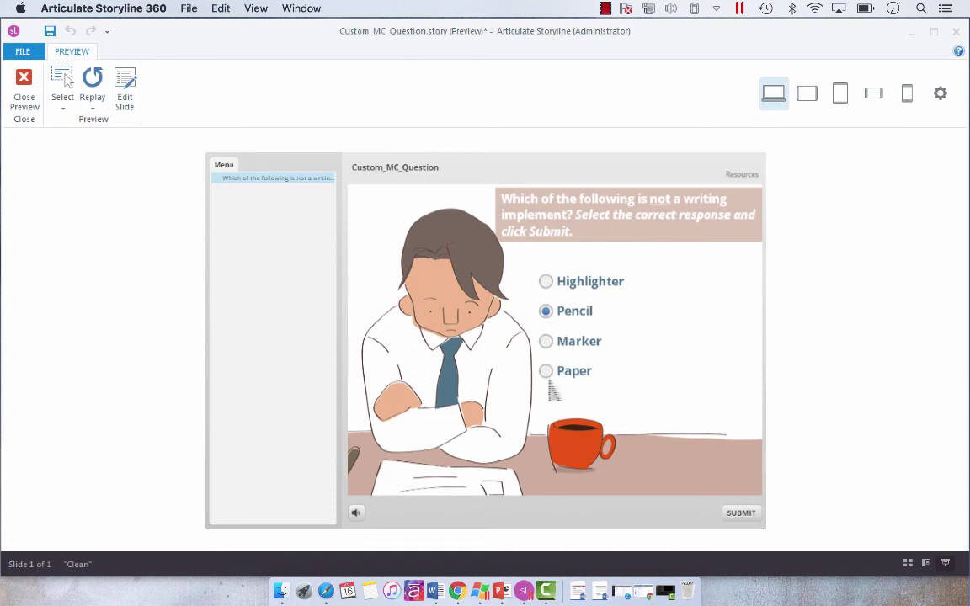
- Replay, submit Paper, dismiss the CORRECT! feedback and close the preview
left_click(92, 79)
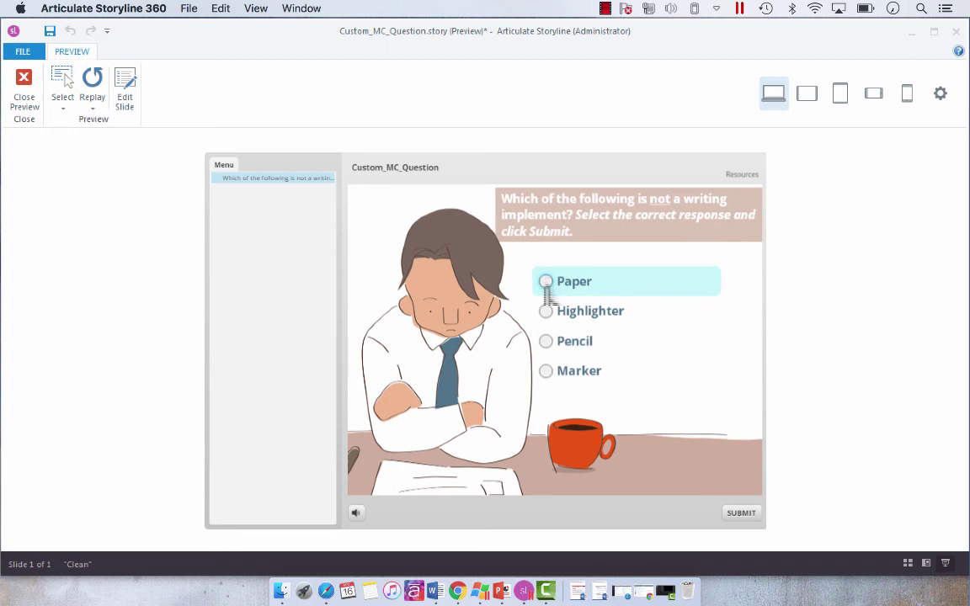
left_click(546, 283)
left_click(741, 513)
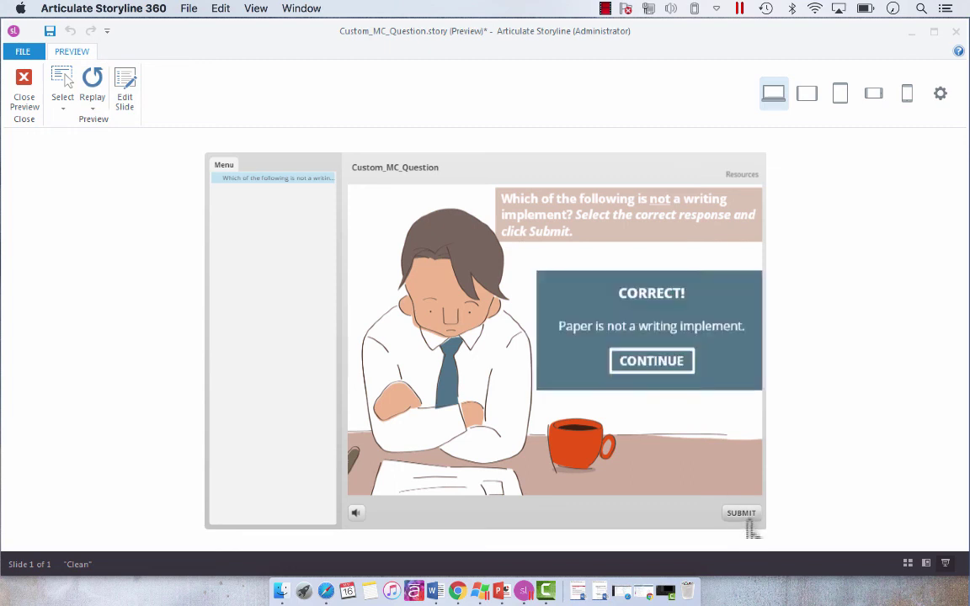
left_click(656, 363)
left_click(31, 101)
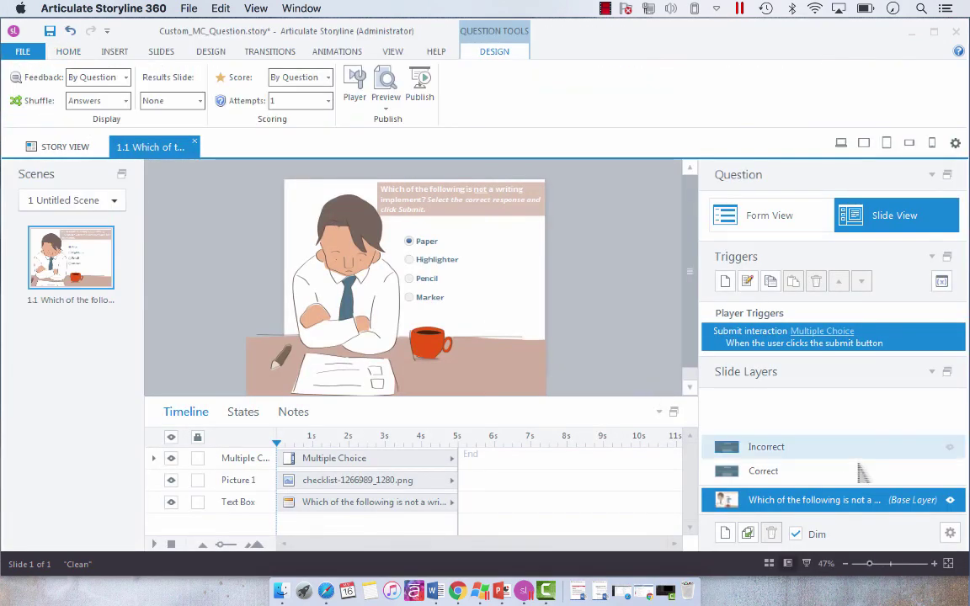
left_click(798, 474)
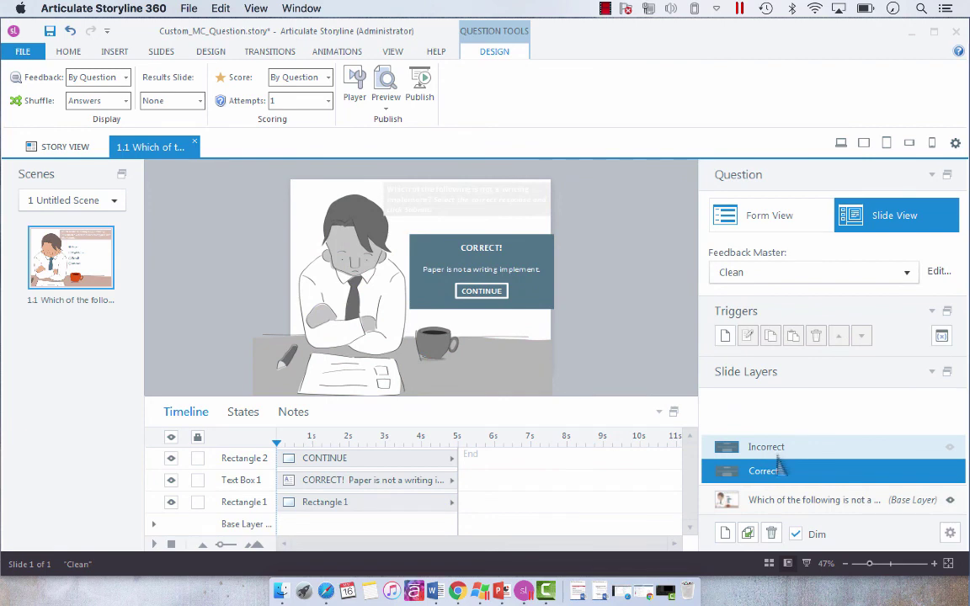
left_click(776, 447)
left_click(781, 472)
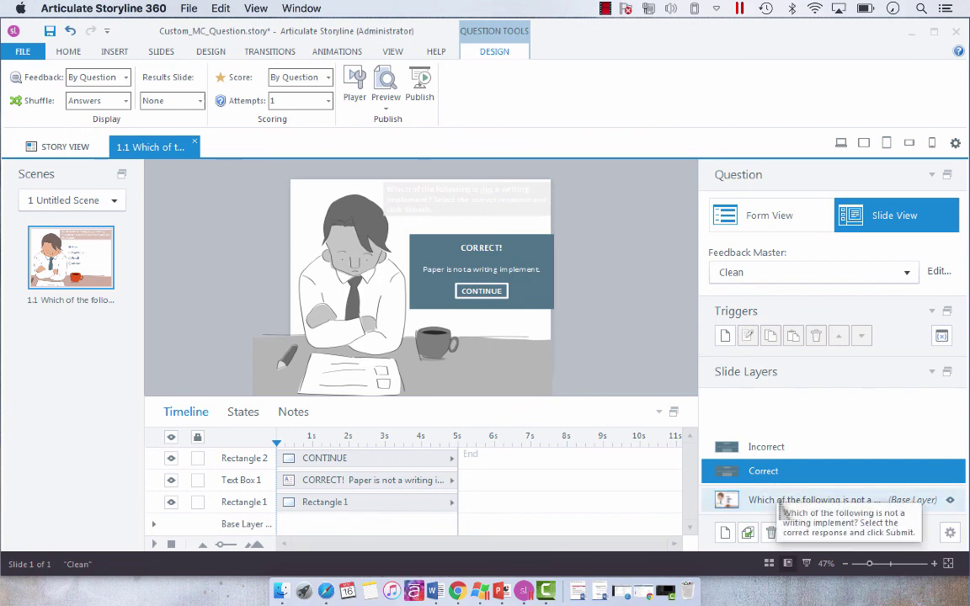
left_click(781, 502)
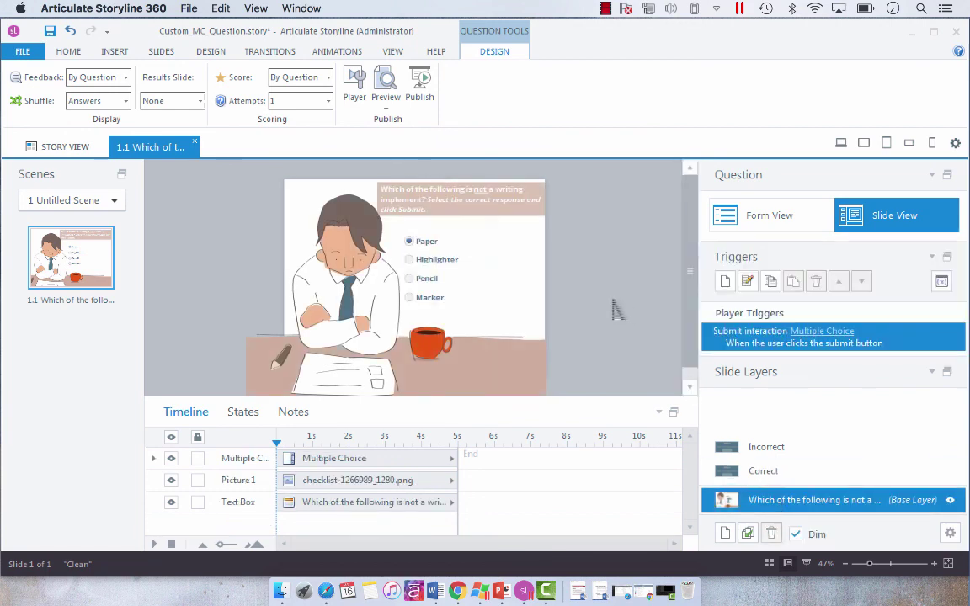